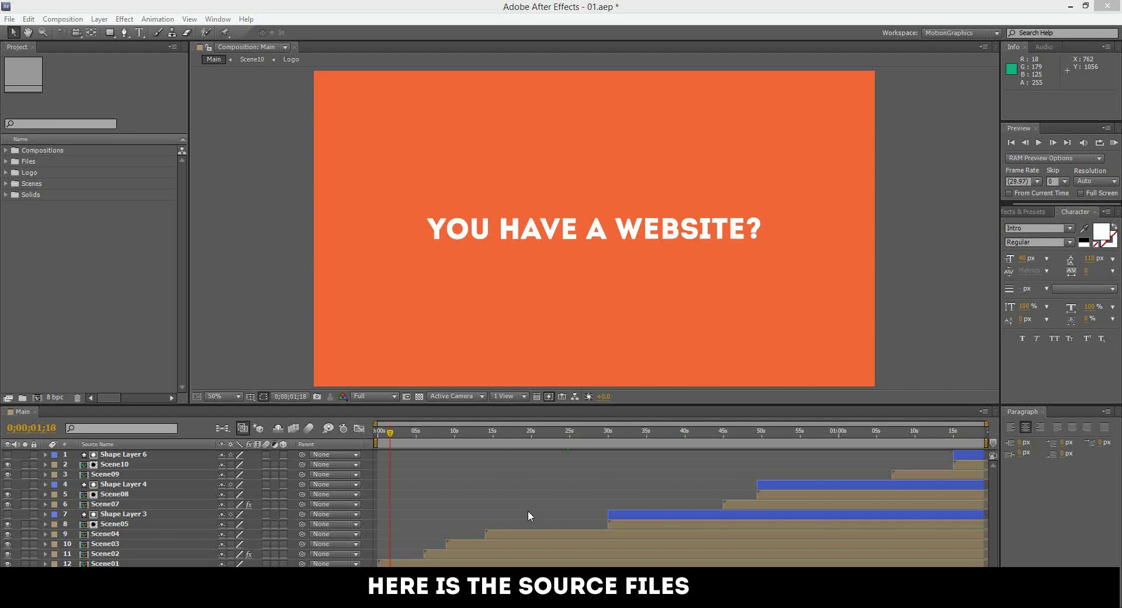
- Expand and collapse the Compositions, Files, Logo and Scenes project folders to inspect their contents
click(6, 151)
click(6, 151)
click(6, 161)
click(6, 161)
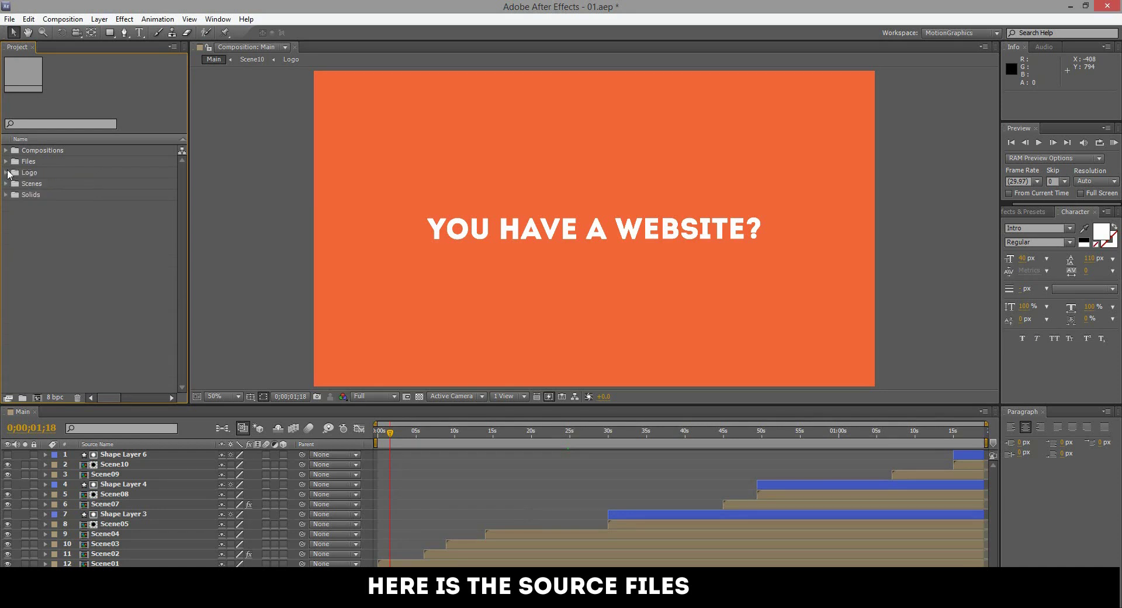
click(7, 173)
click(40, 184)
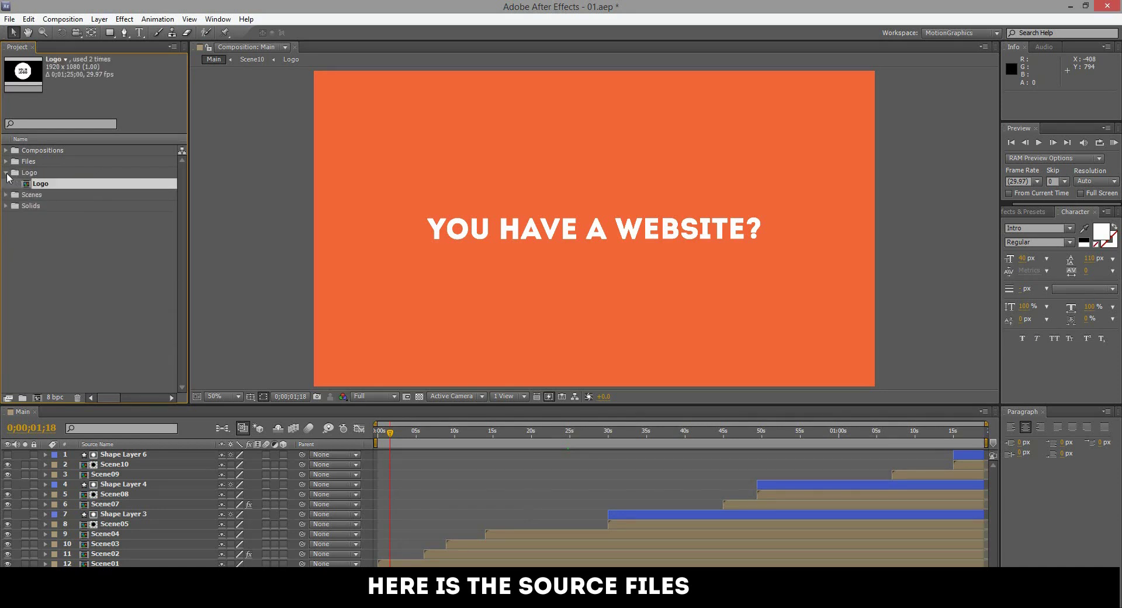
click(6, 173)
click(7, 184)
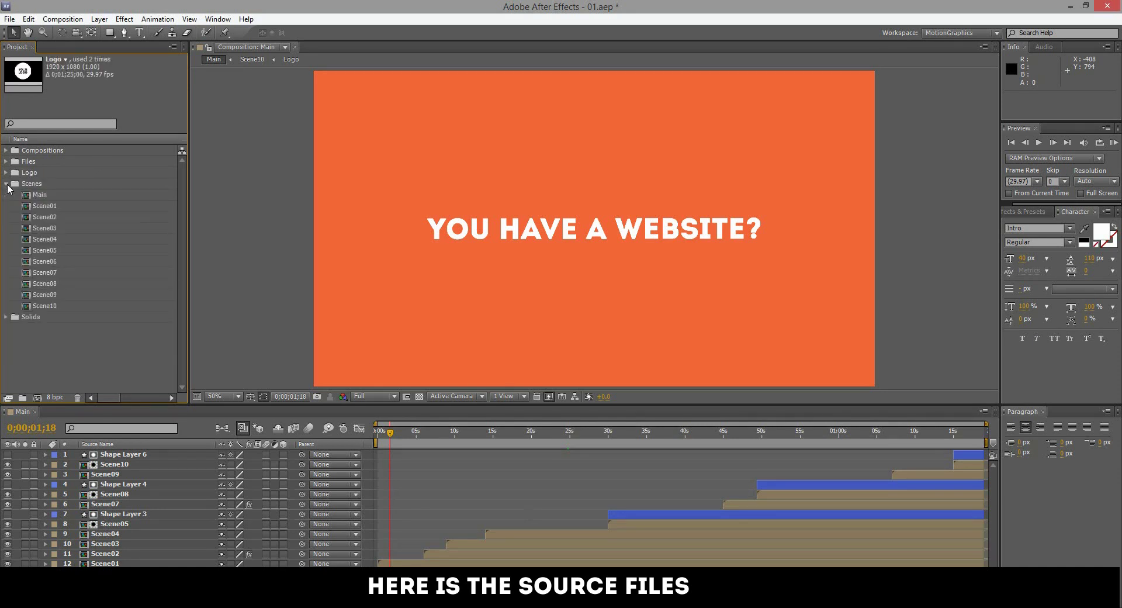
click(7, 184)
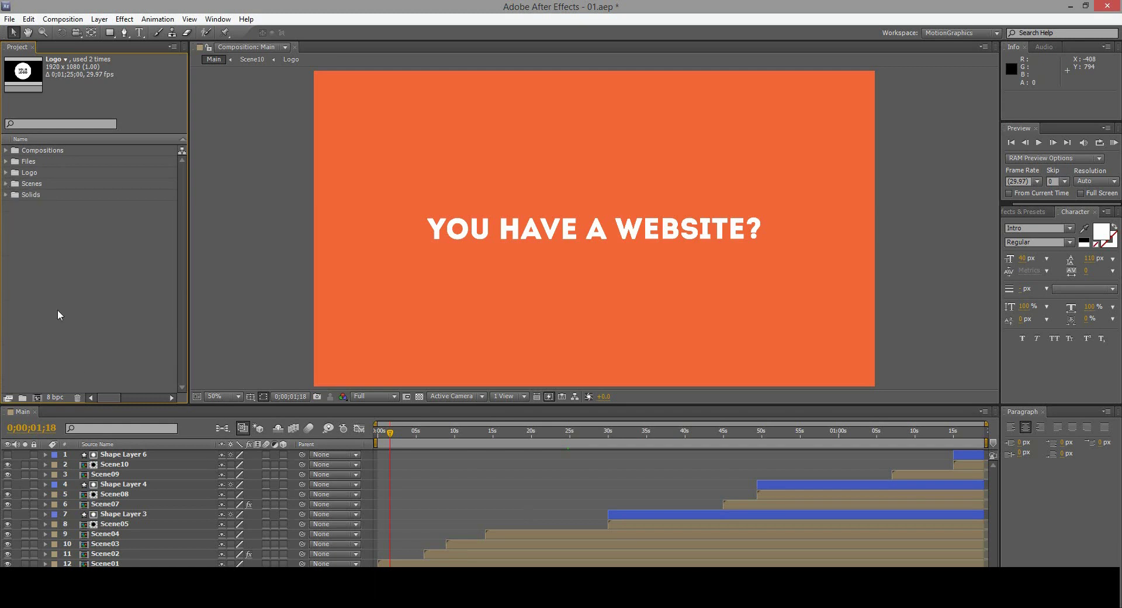
- Open Scene01 and edit its YOU HAVE A WEBSITE? headline and traffic question texts
click(113, 563)
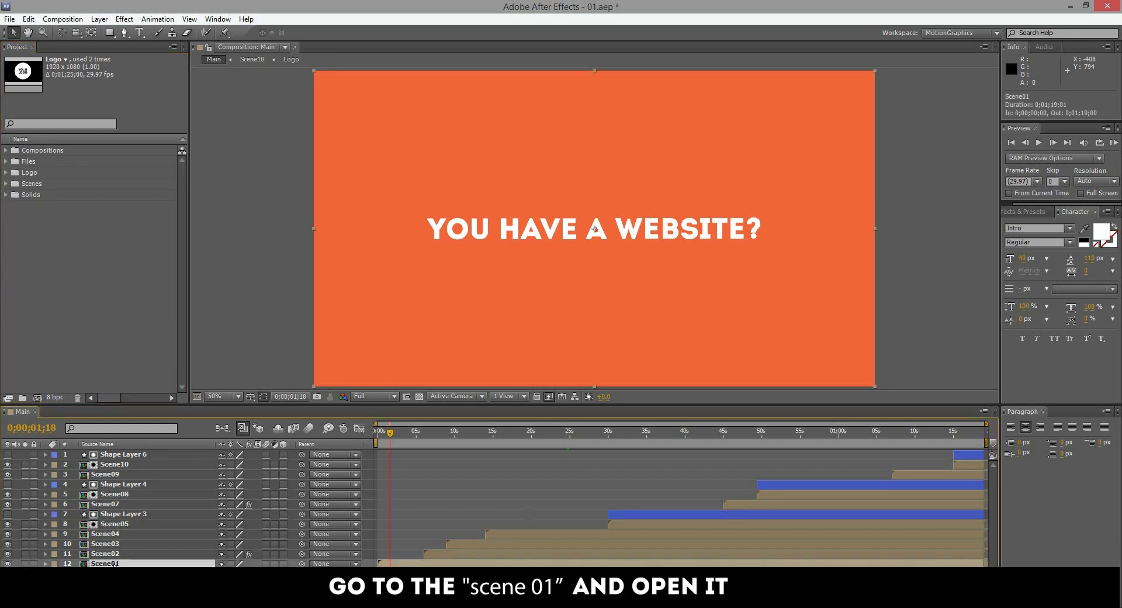
double_click(394, 563)
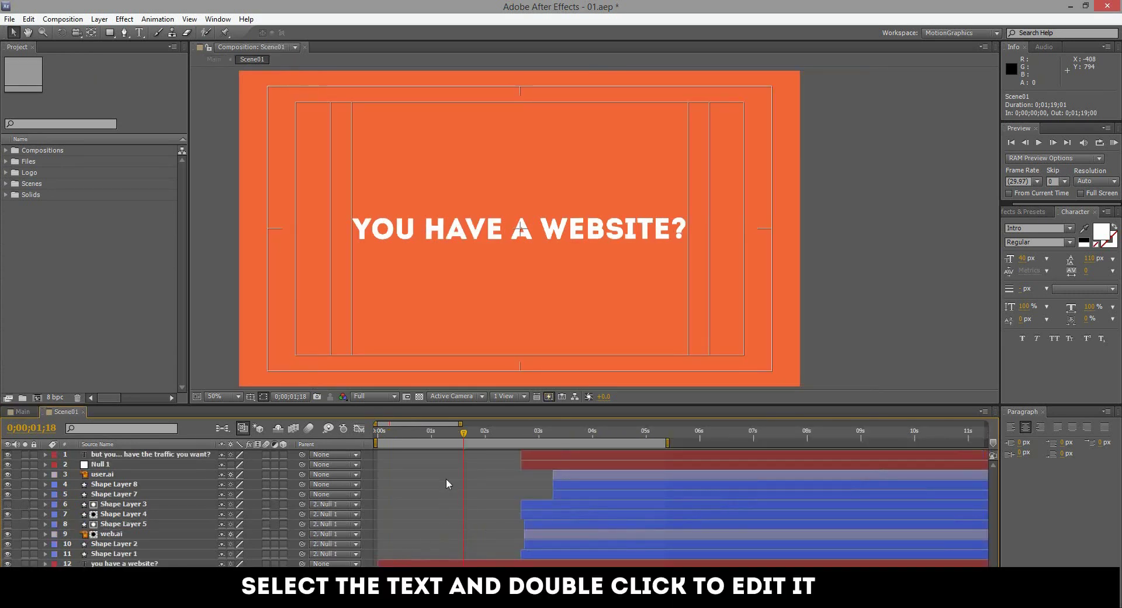
double_click(530, 238)
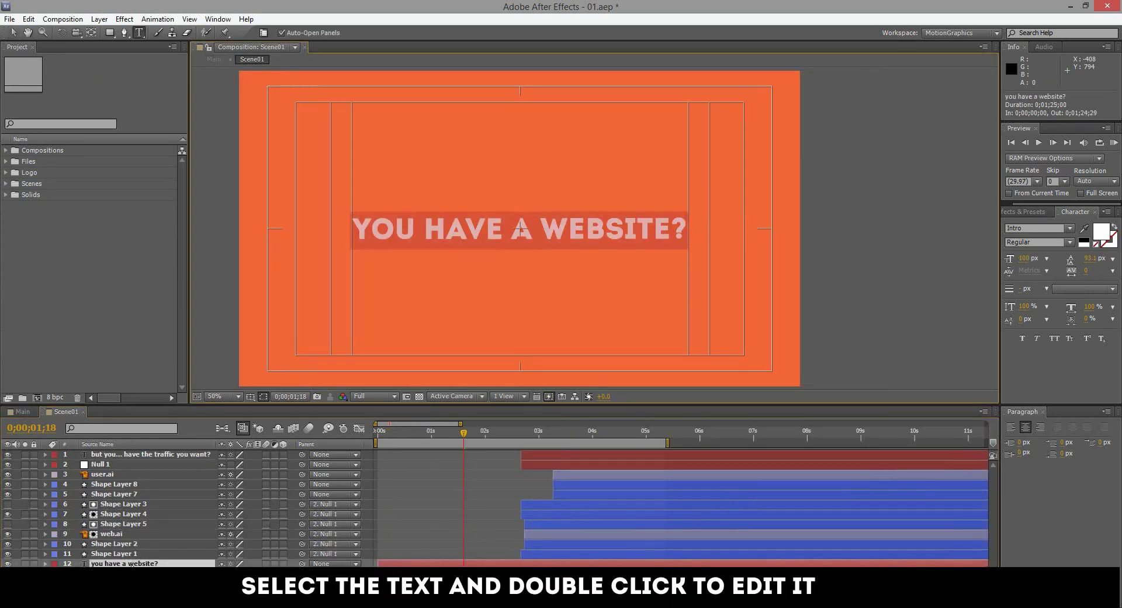
drag(443, 231, 606, 231)
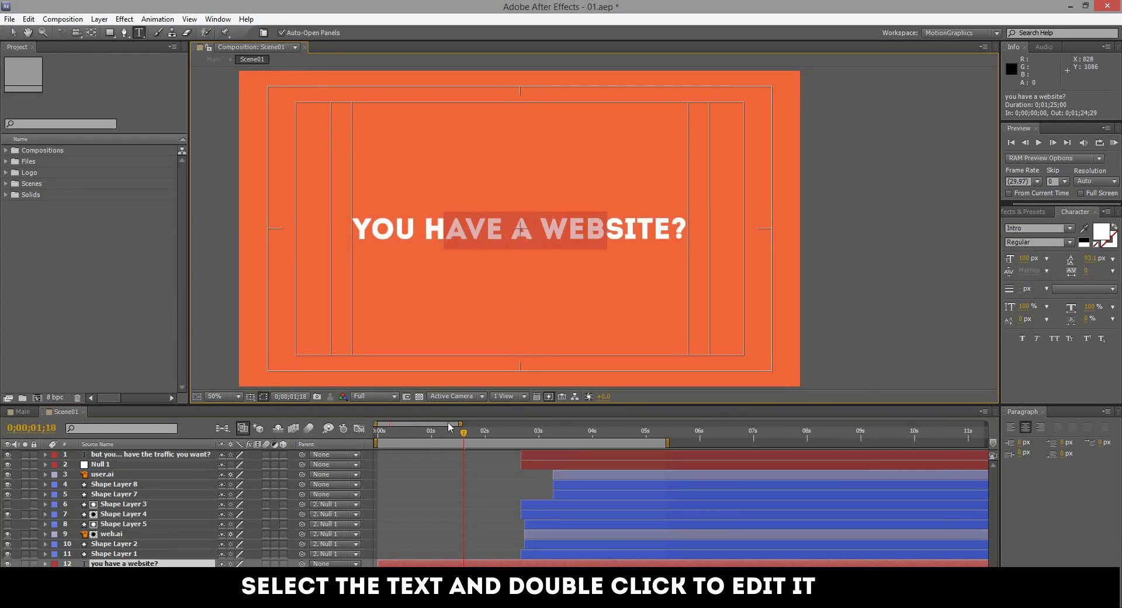
drag(469, 433, 629, 455)
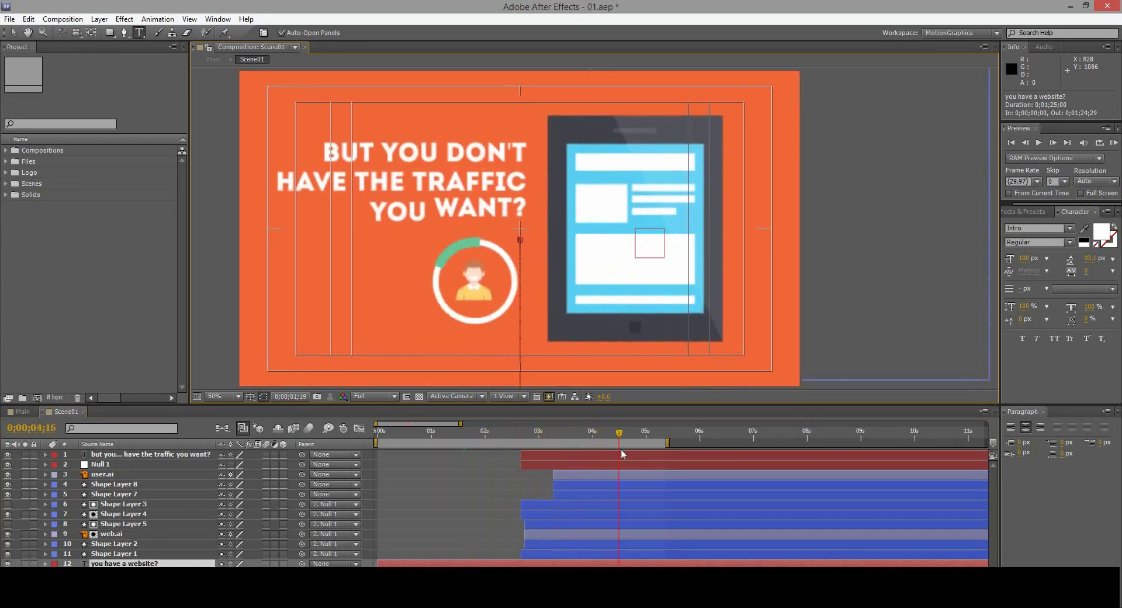
click(584, 455)
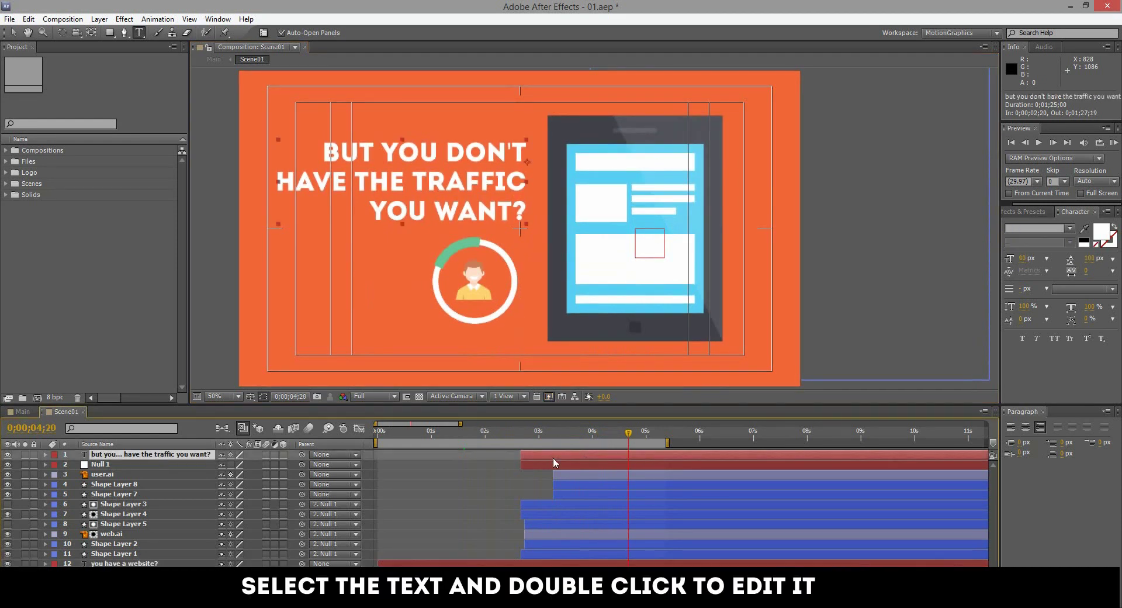
double_click(419, 163)
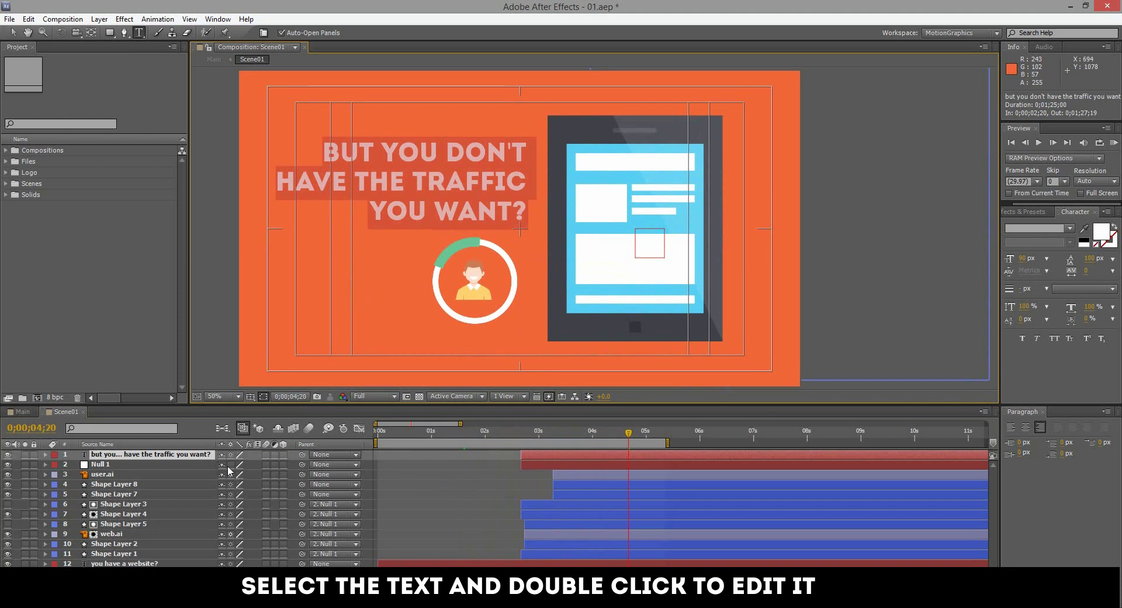
- Leave Scene01, open Scene02 and zoom in on the desk scene's monitor
click(84, 412)
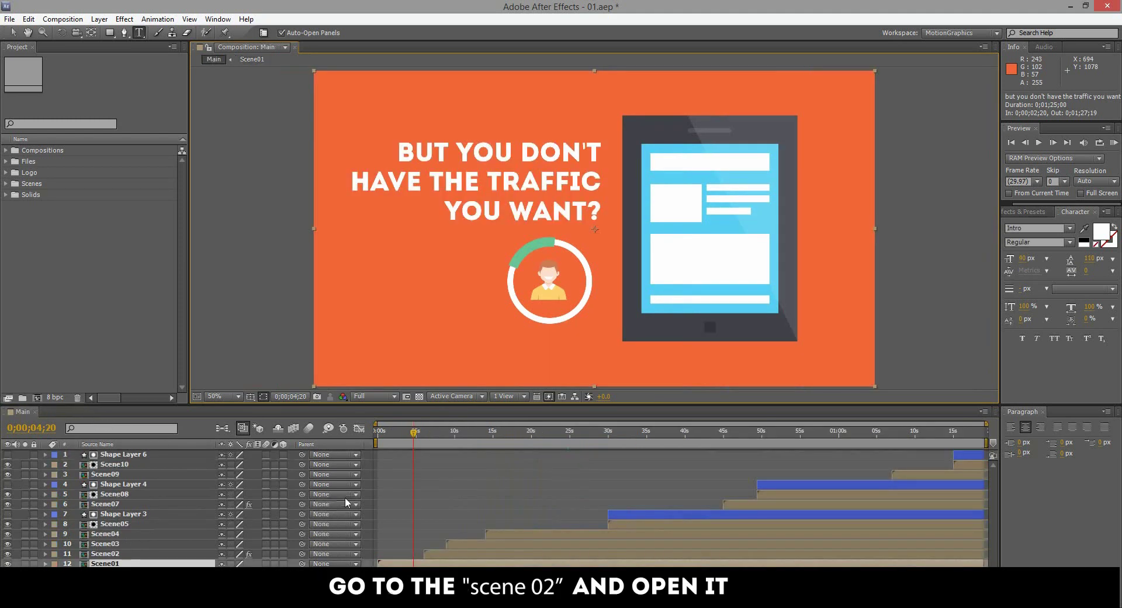
click(430, 552)
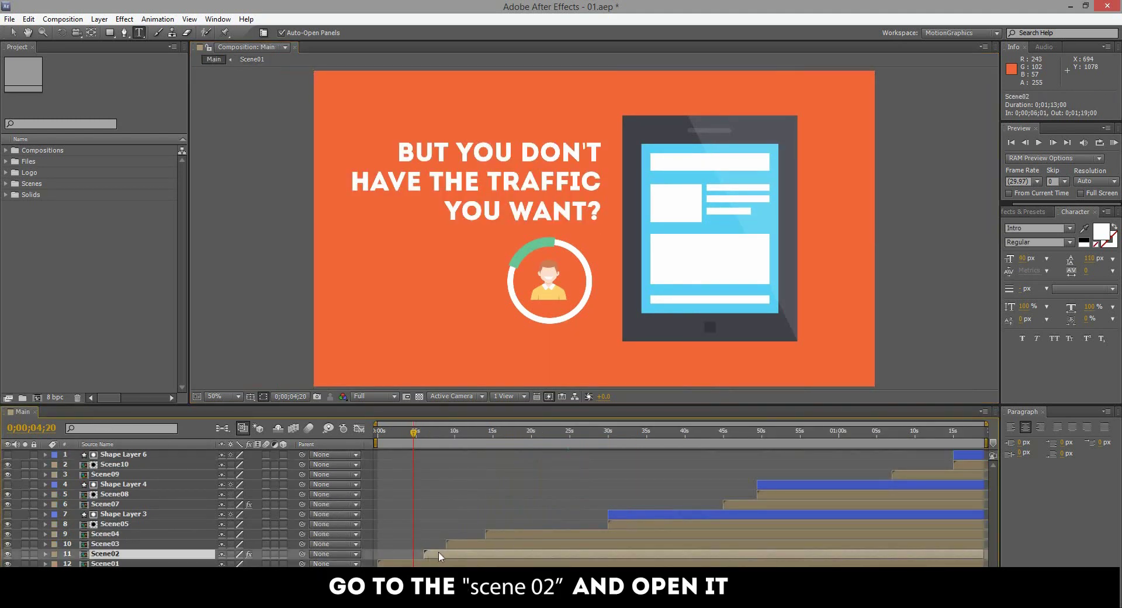
double_click(439, 551)
click(428, 439)
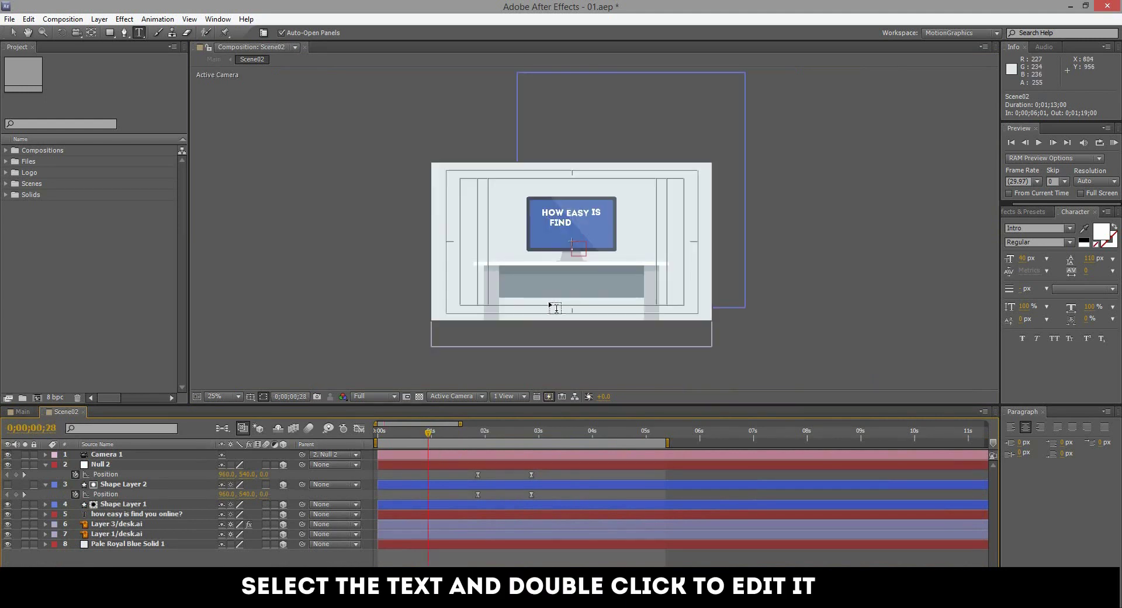
key(period)
drag(519, 309, 526, 284)
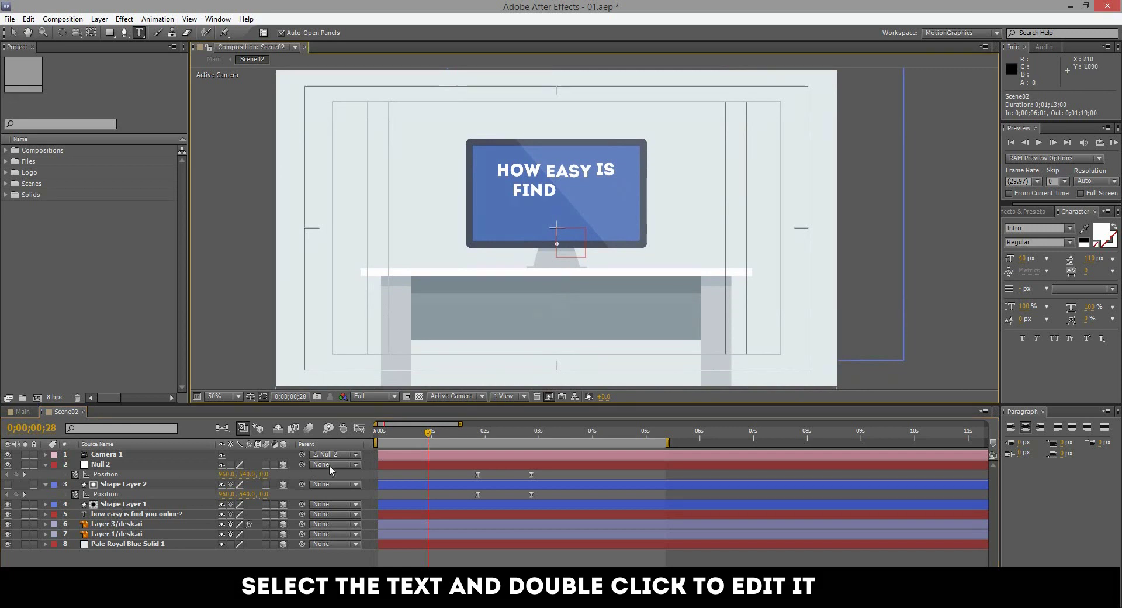
- Edit the HOW EASY IS FIND YOU ONLINE? text once ONLINE? appears
click(391, 515)
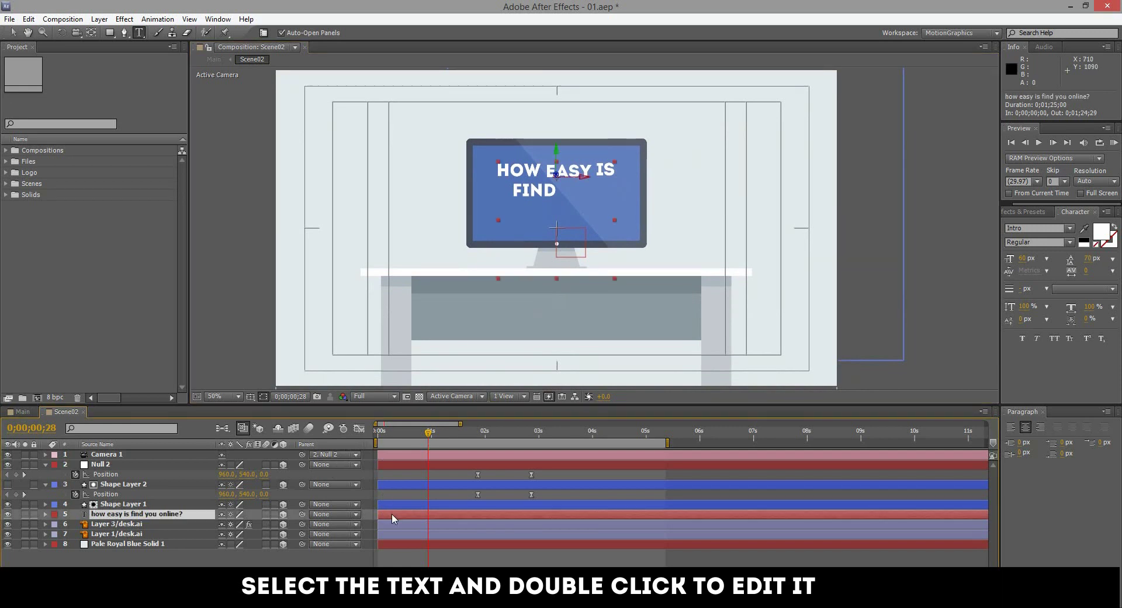
click(438, 437)
drag(445, 439, 515, 449)
double_click(507, 516)
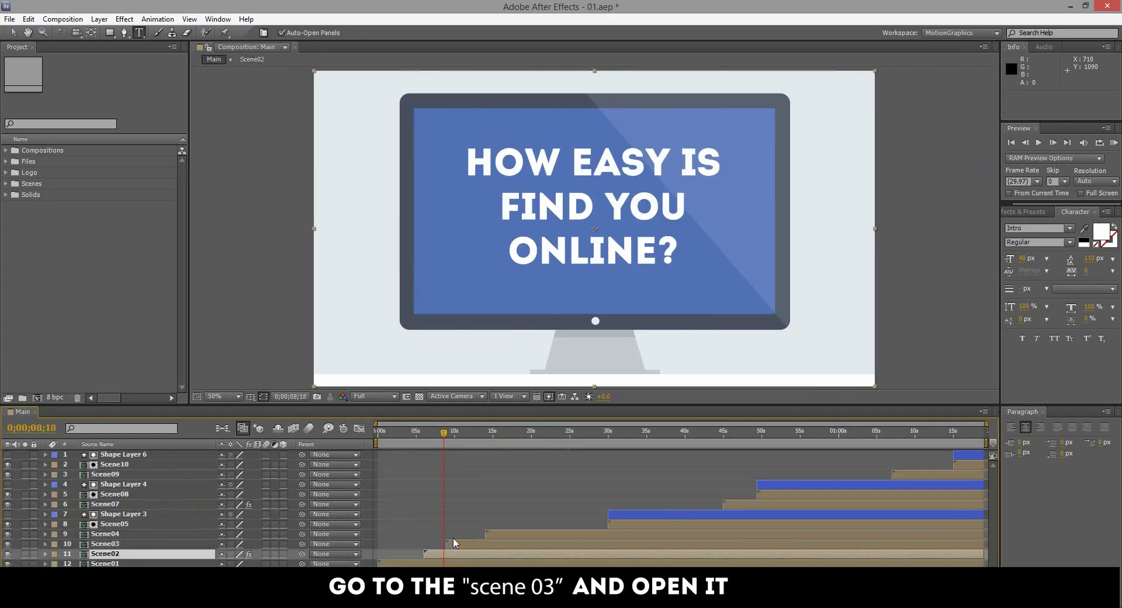
- Open Scene03 from Main and play the Coogle search page animation
click(466, 544)
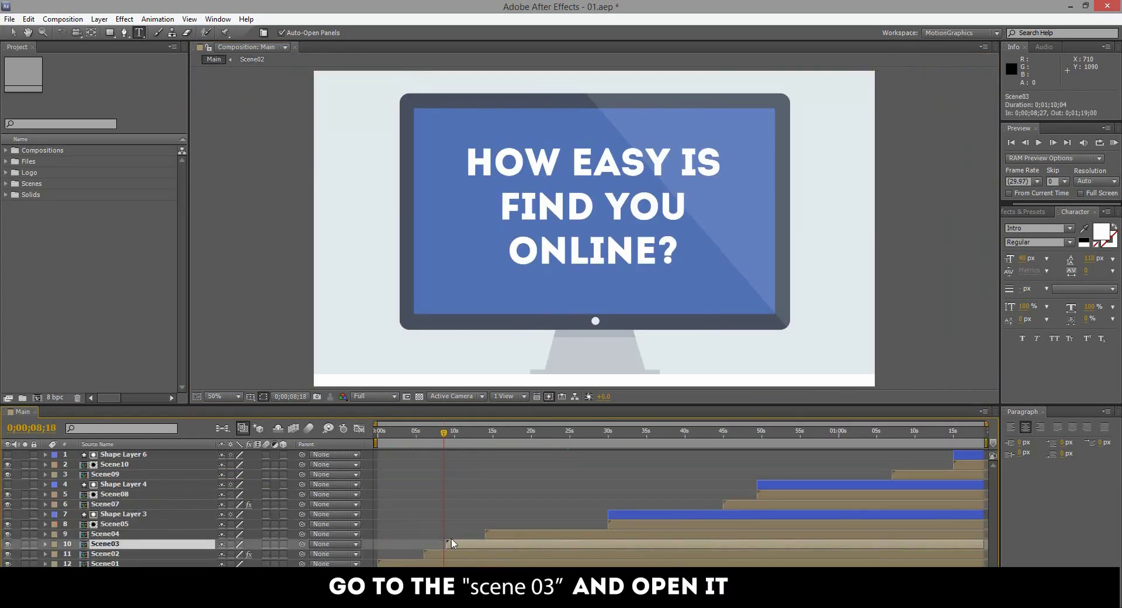
double_click(457, 546)
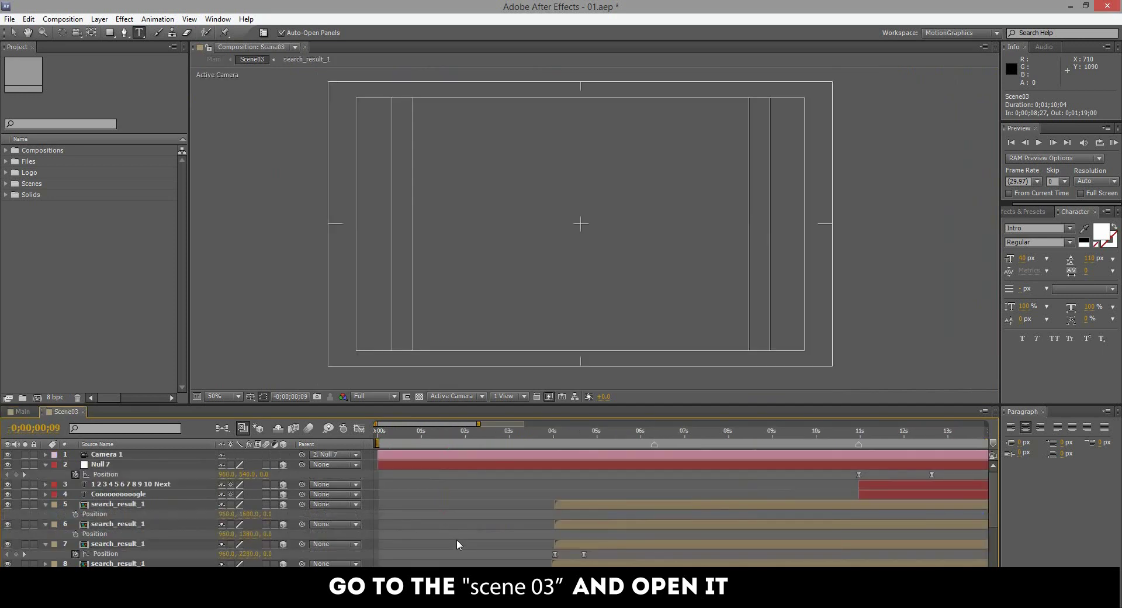
click(408, 437)
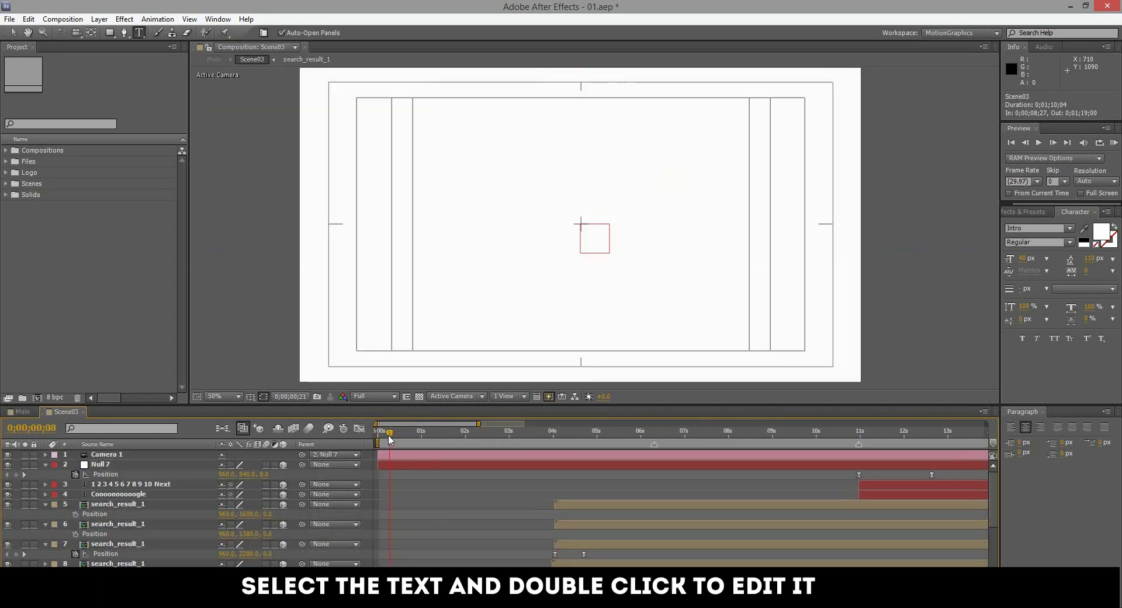
key(space)
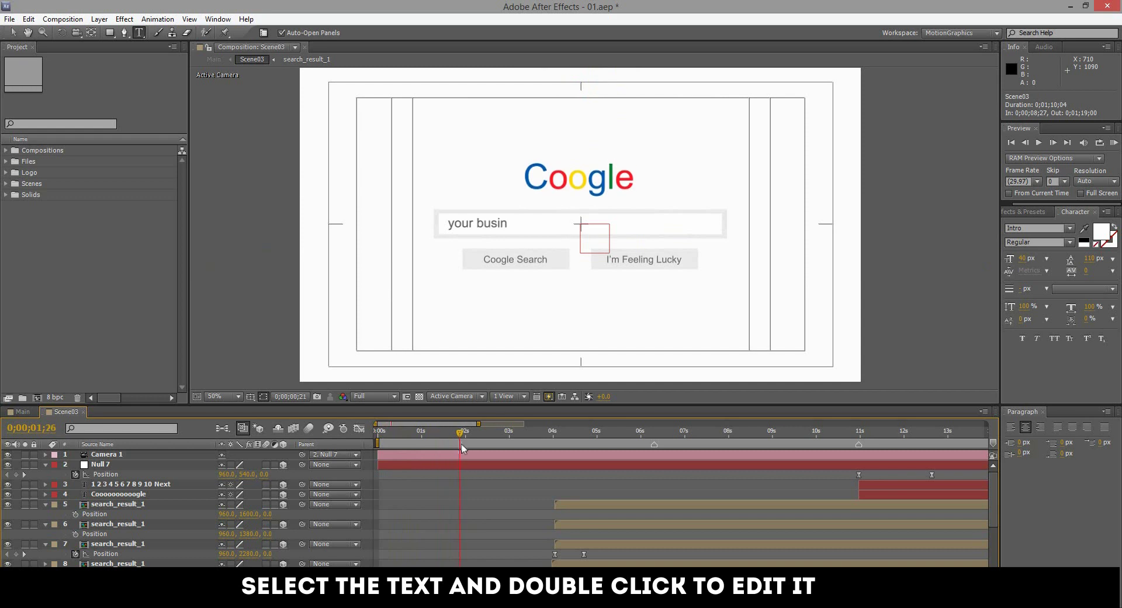
scroll(447, 508, down, 3)
scroll(447, 508, down, 3)
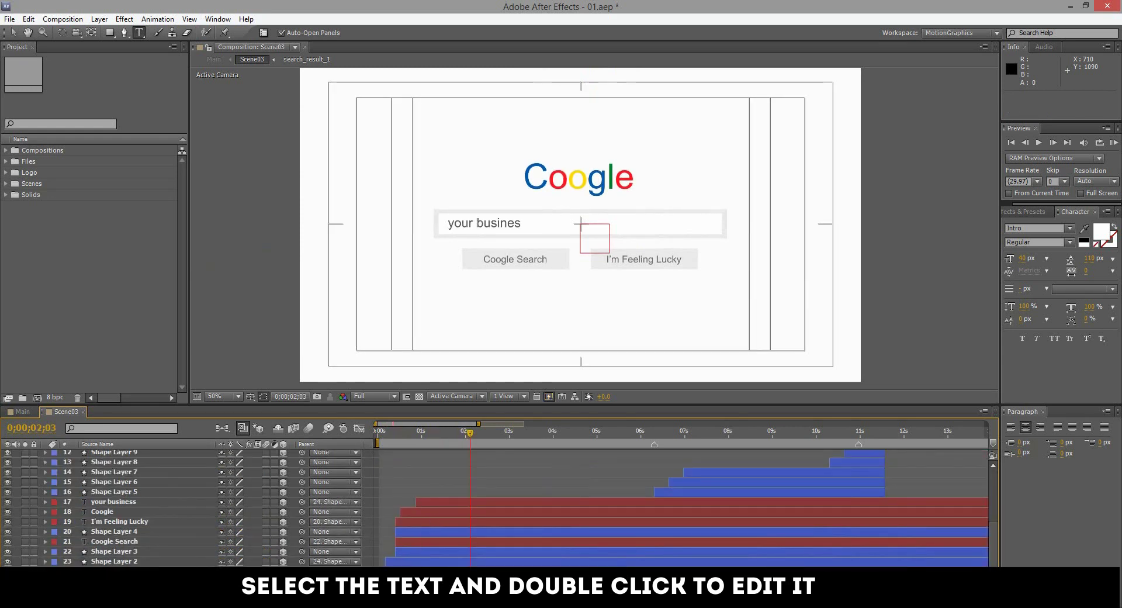
- Check the Search and I'm Feeling Lucky layers, then retype the C in the Coogle logo
click(417, 540)
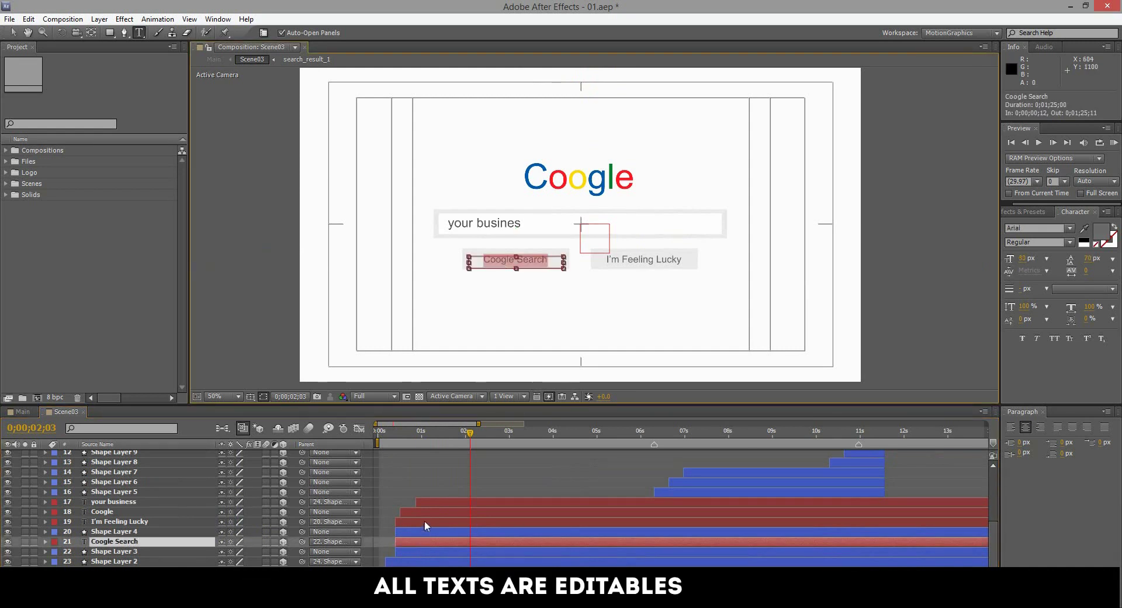
click(424, 521)
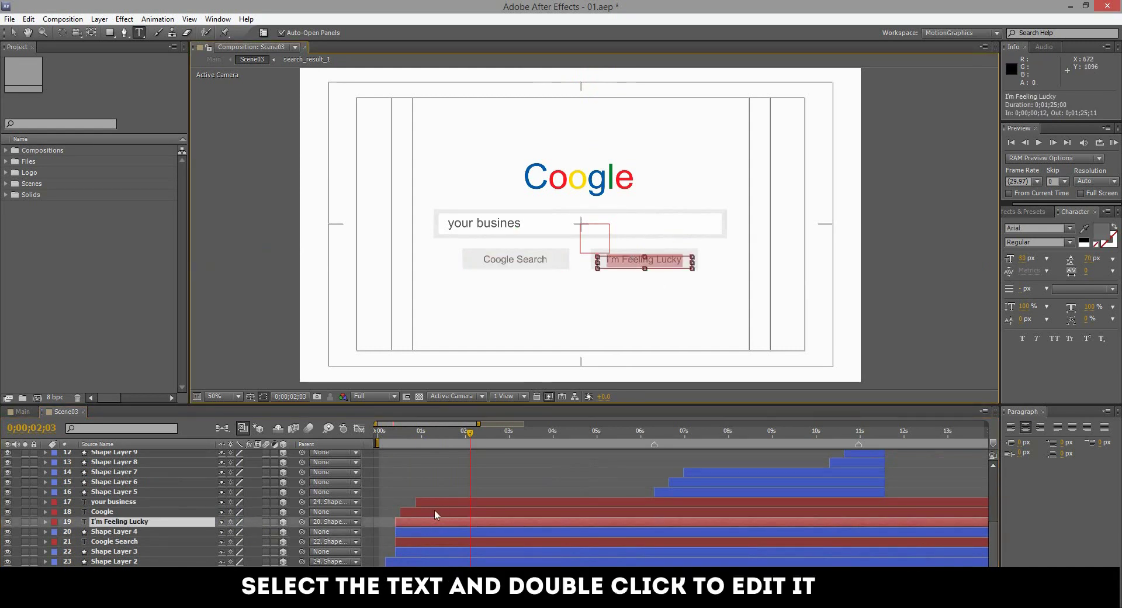
click(543, 180)
click(546, 181)
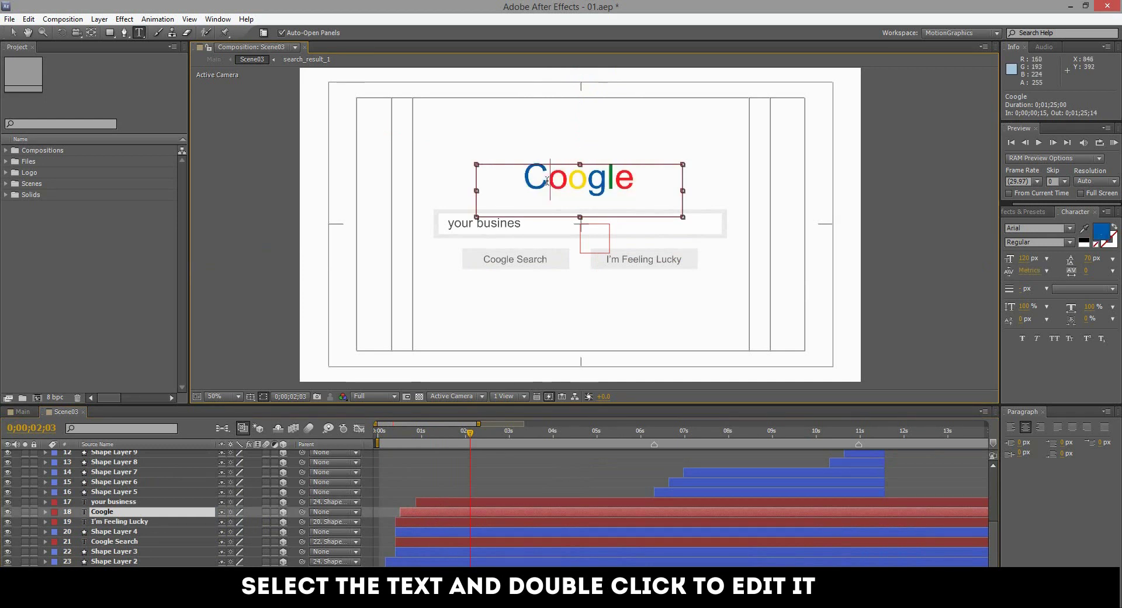
key(BackSpace)
text(g)
key(BackSpace)
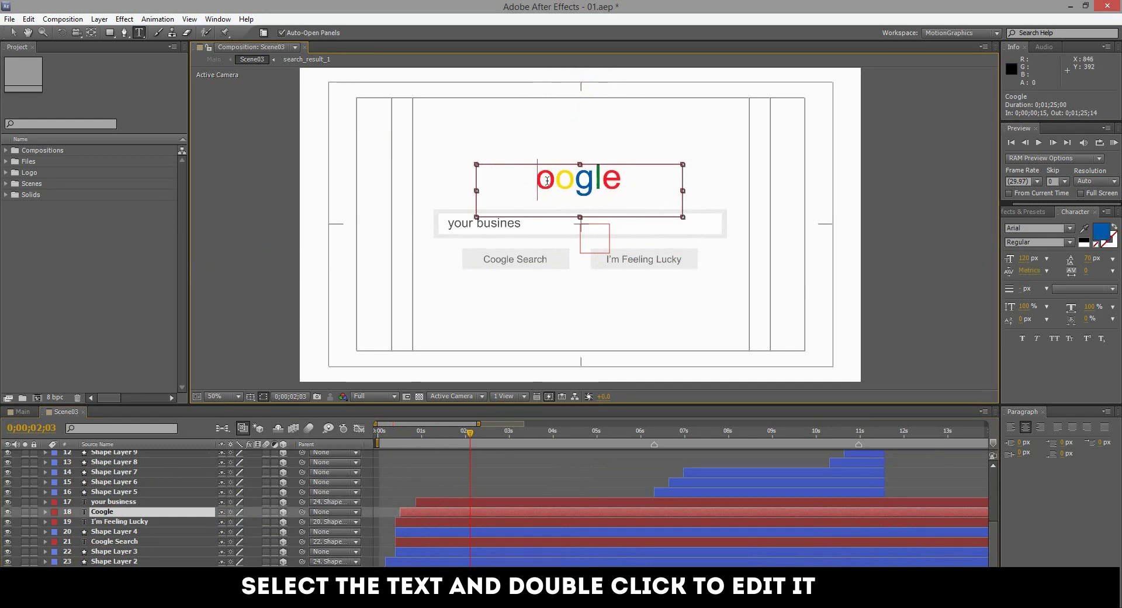
text(C)
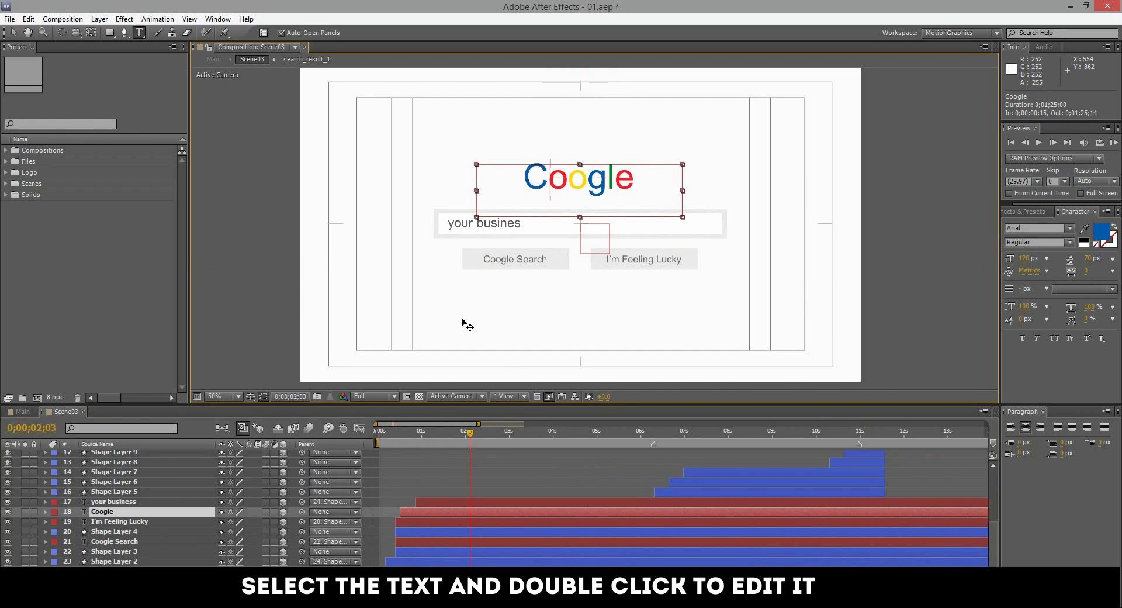
click(444, 496)
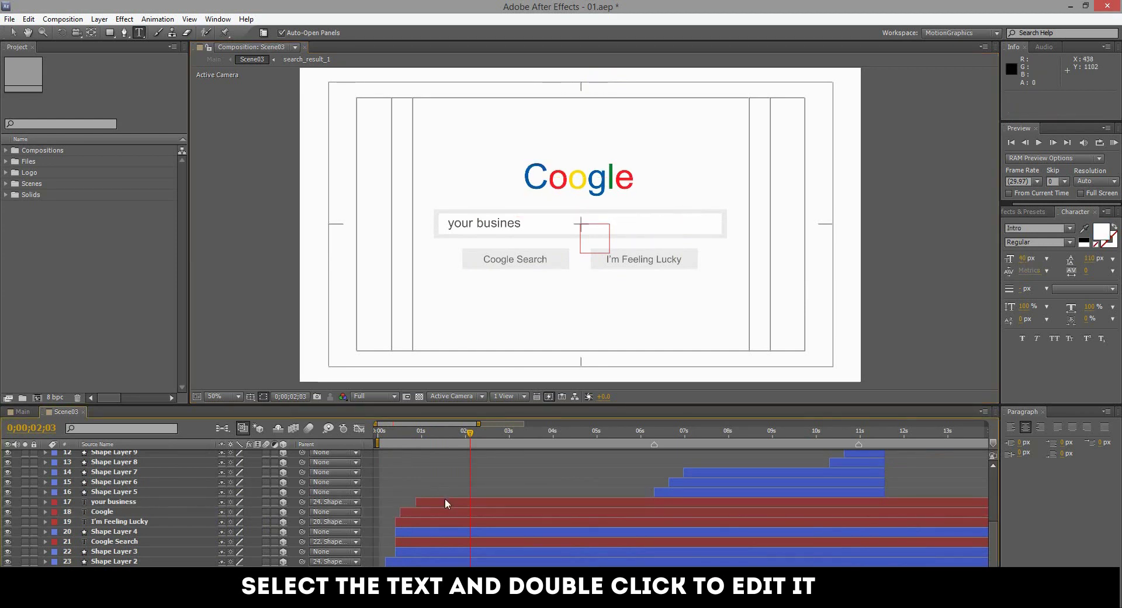
- Edit the your business search text and jump ahead to 0;00;05;12, where the results appear
click(444, 500)
double_click(455, 219)
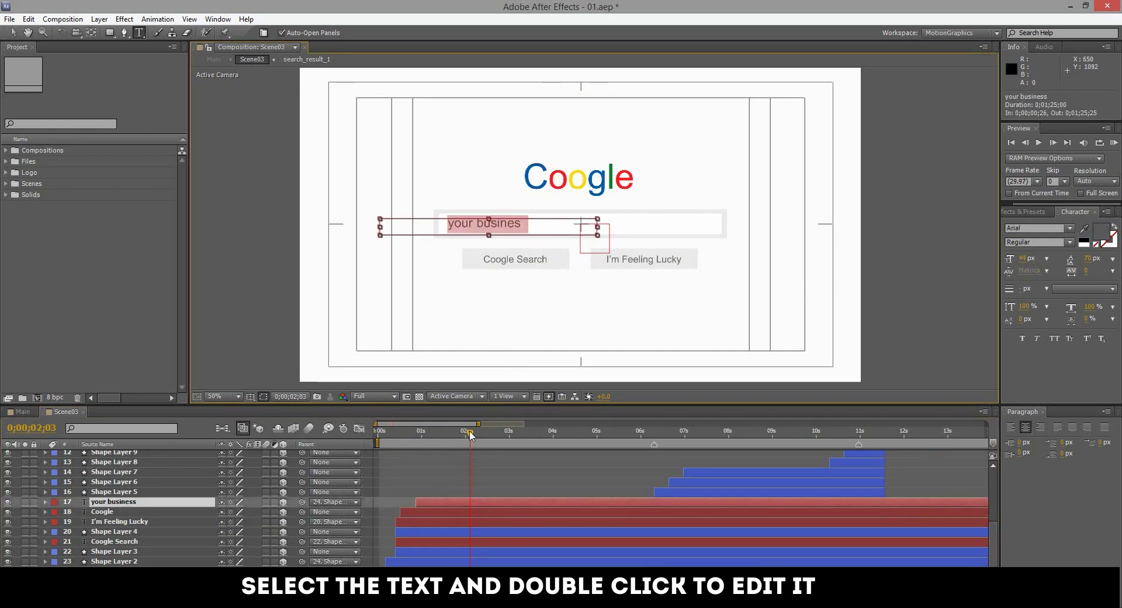
click(449, 464)
click(604, 434)
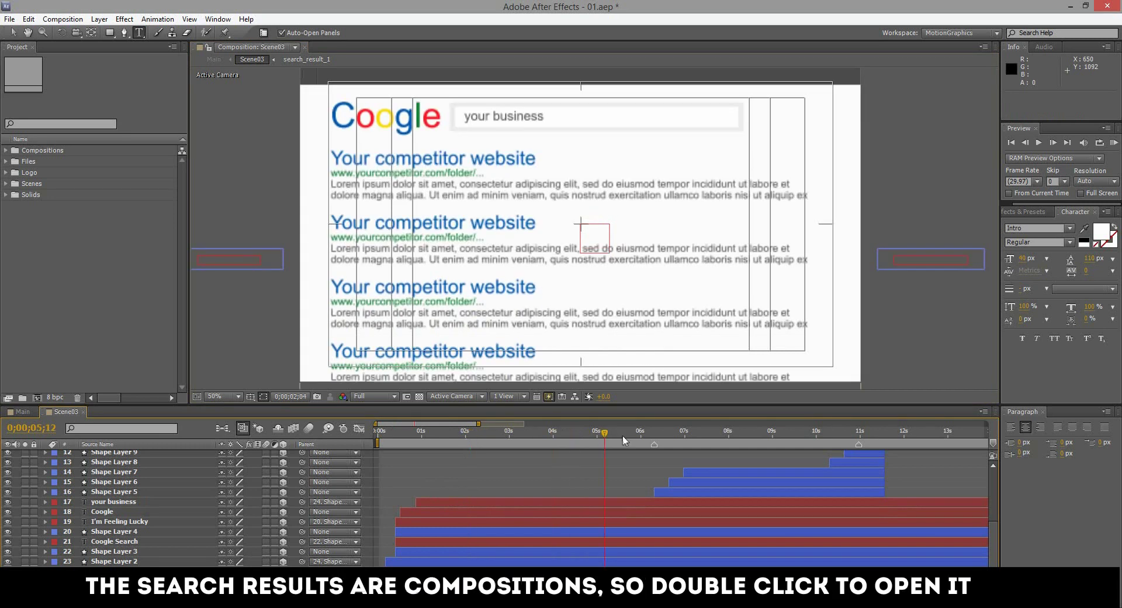
scroll(639, 471, up, 2)
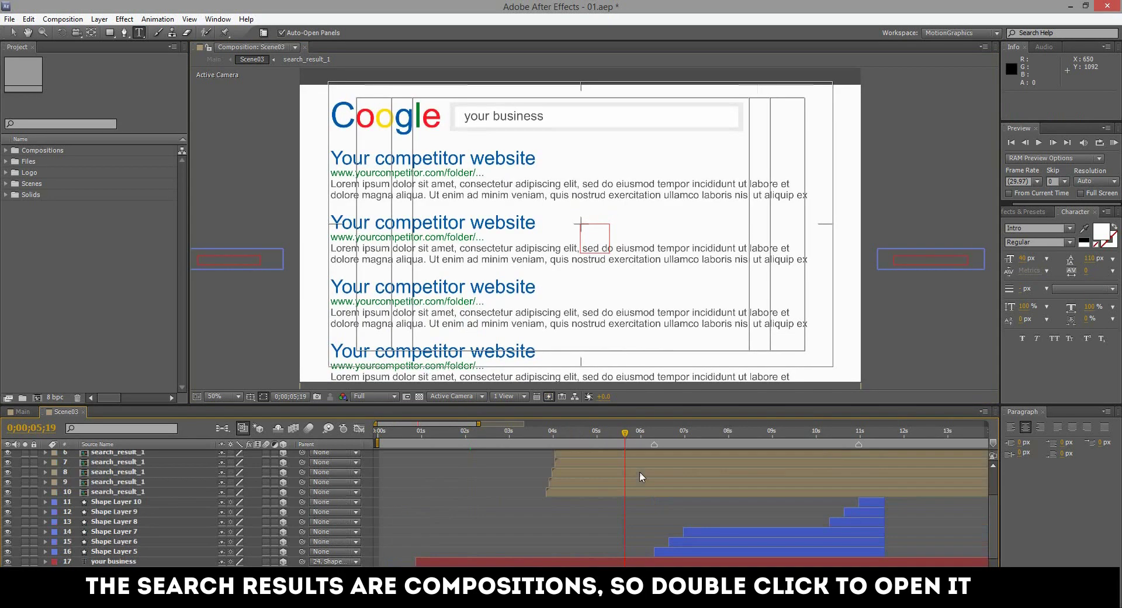
scroll(639, 471, up, 2)
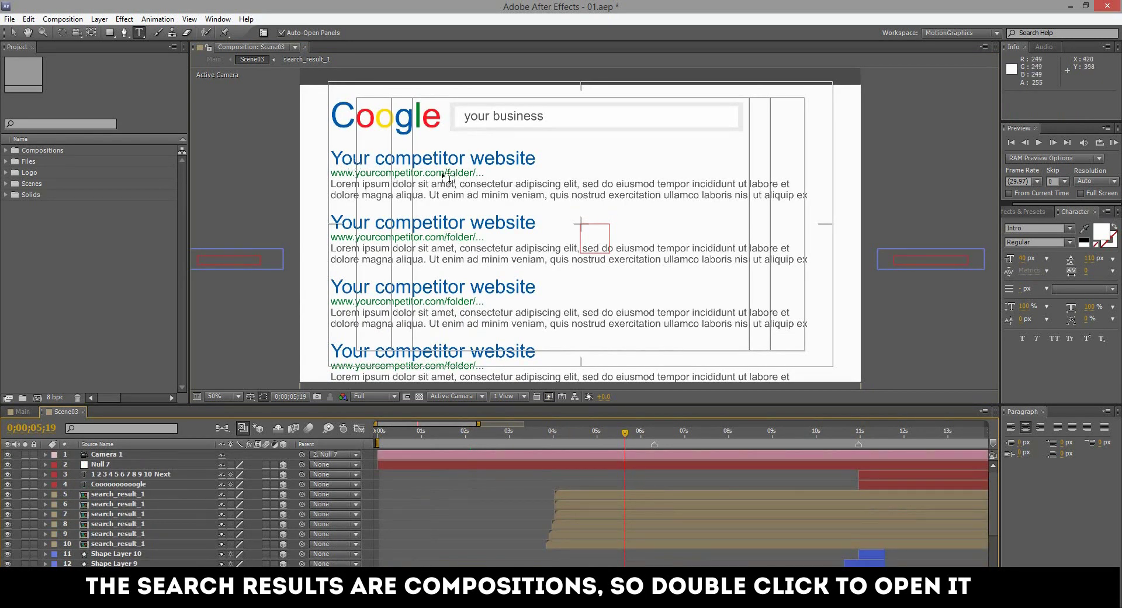
click(555, 546)
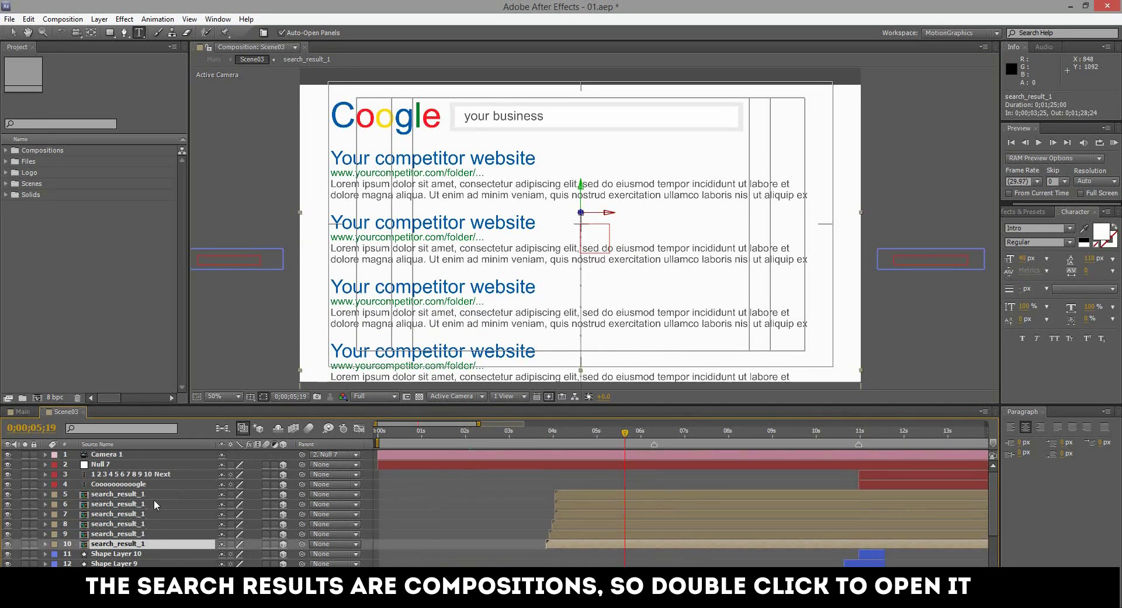
double_click(577, 542)
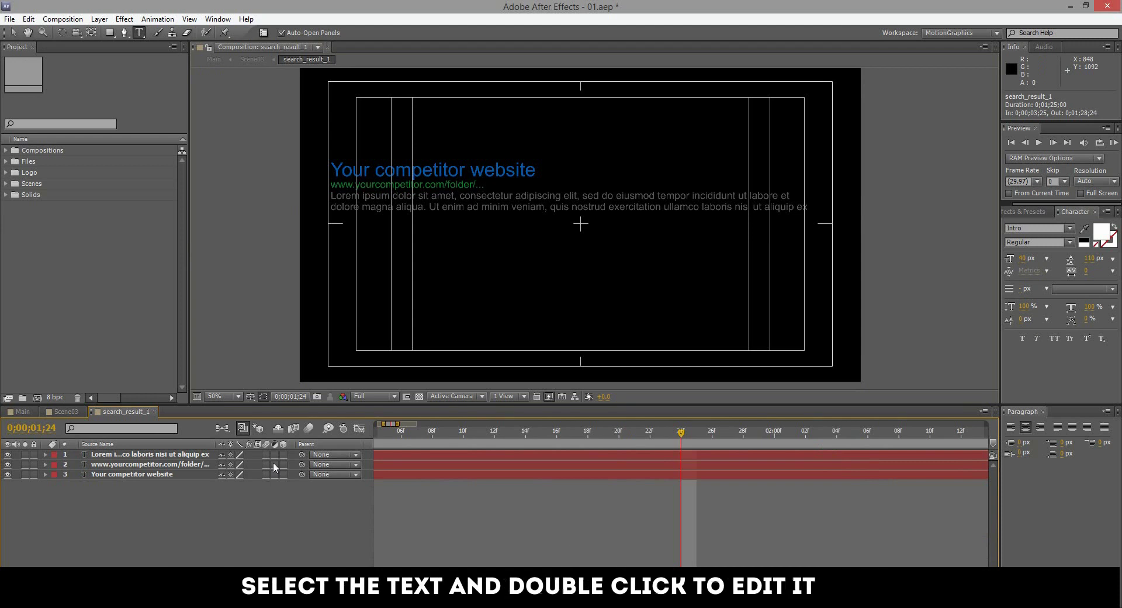
click(131, 456)
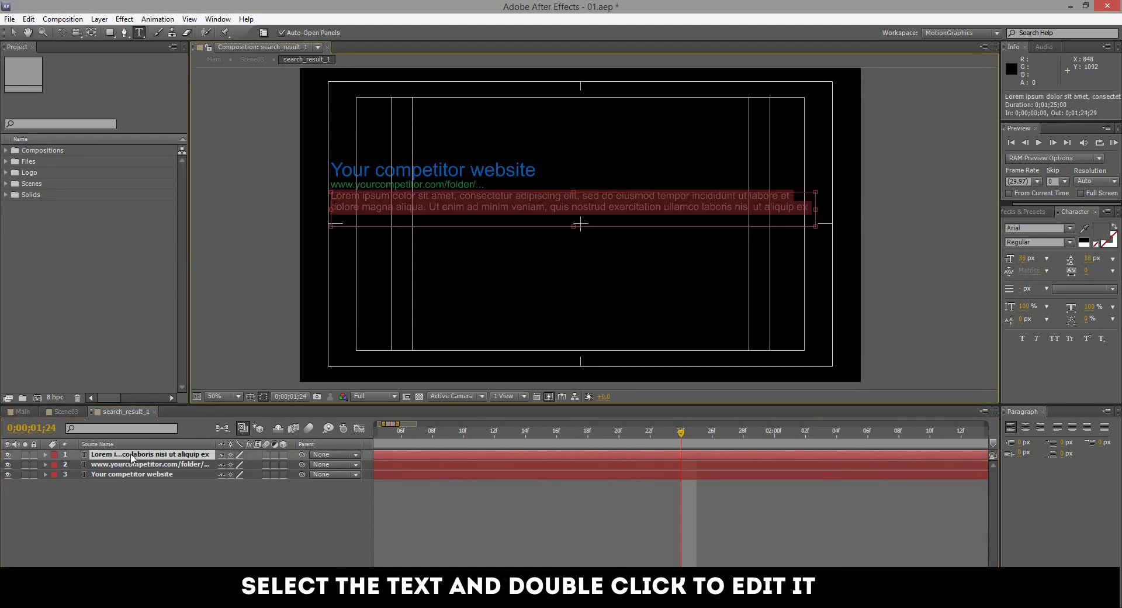
click(129, 467)
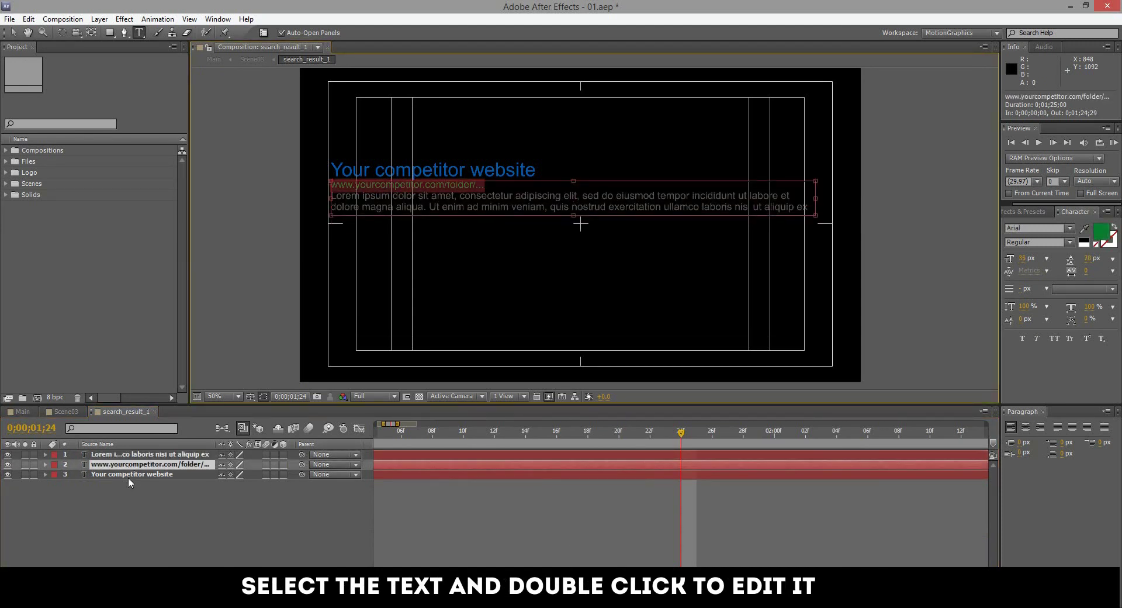
click(129, 474)
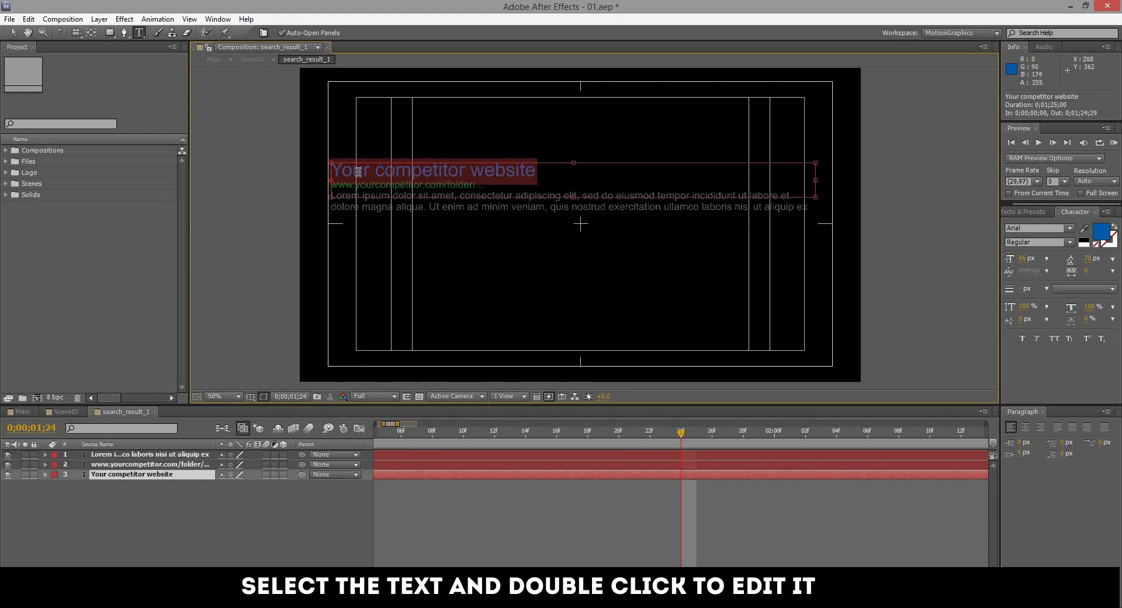
click(155, 412)
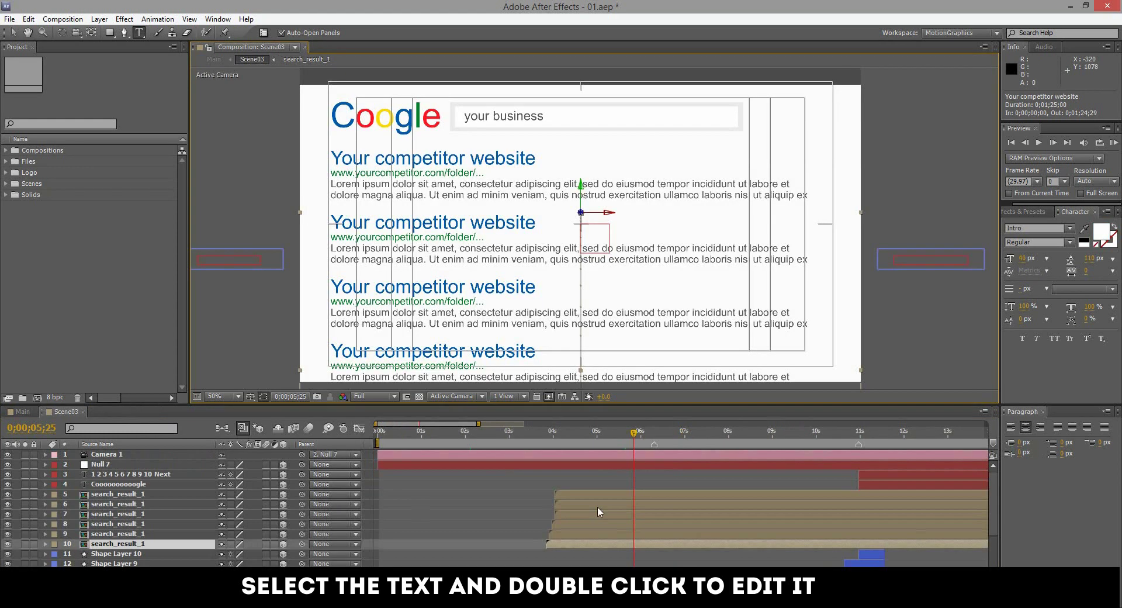
- Scrub Scene03 ahead to where the search results get highlighted
click(544, 518)
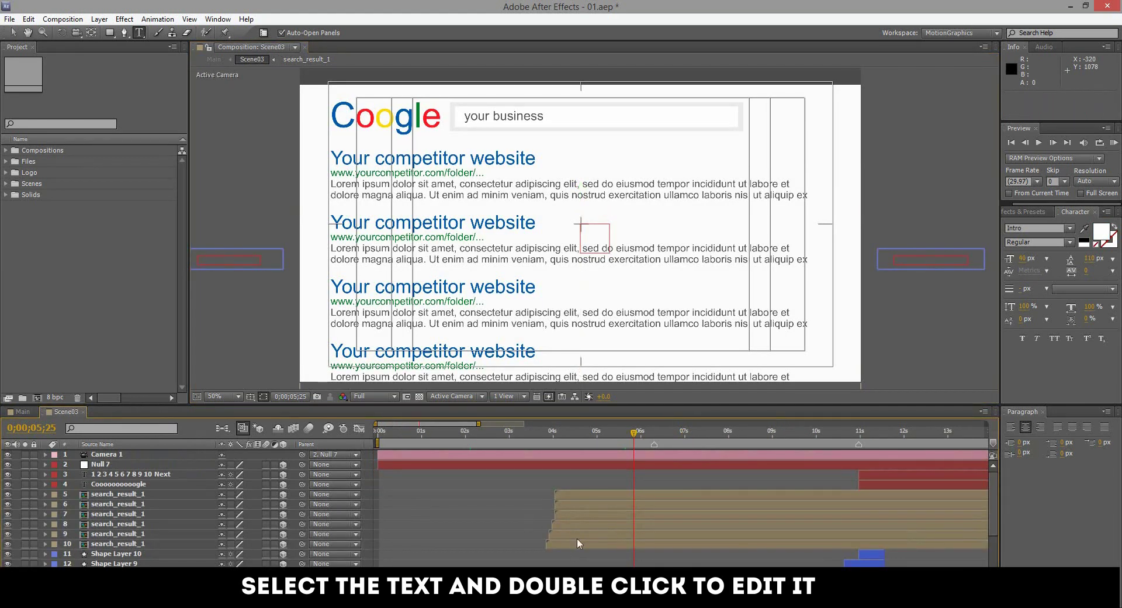
drag(639, 435, 802, 442)
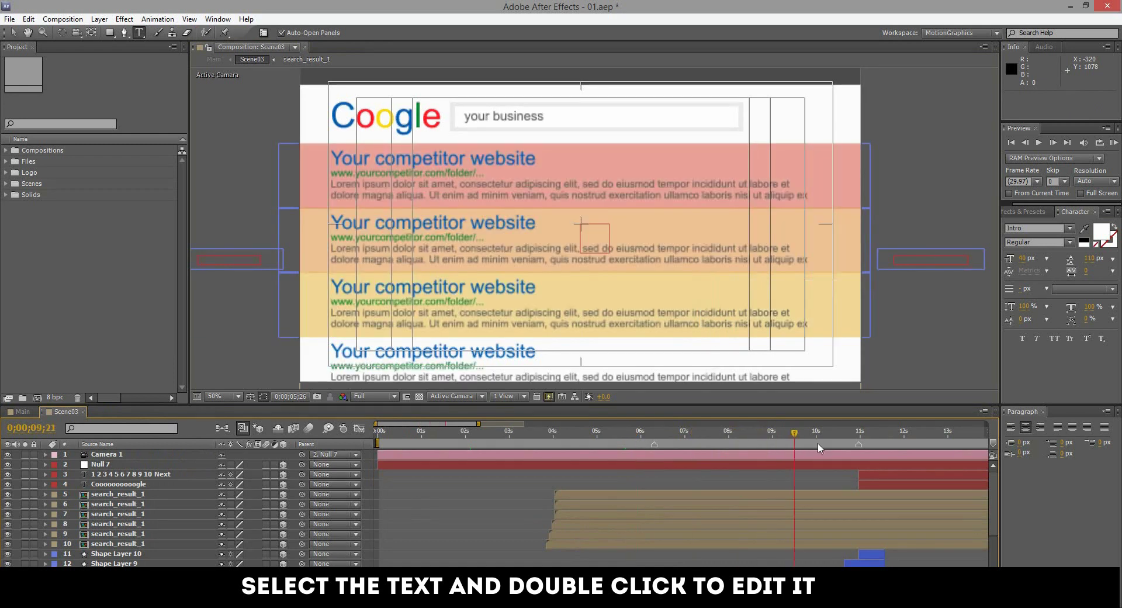
drag(463, 424, 681, 443)
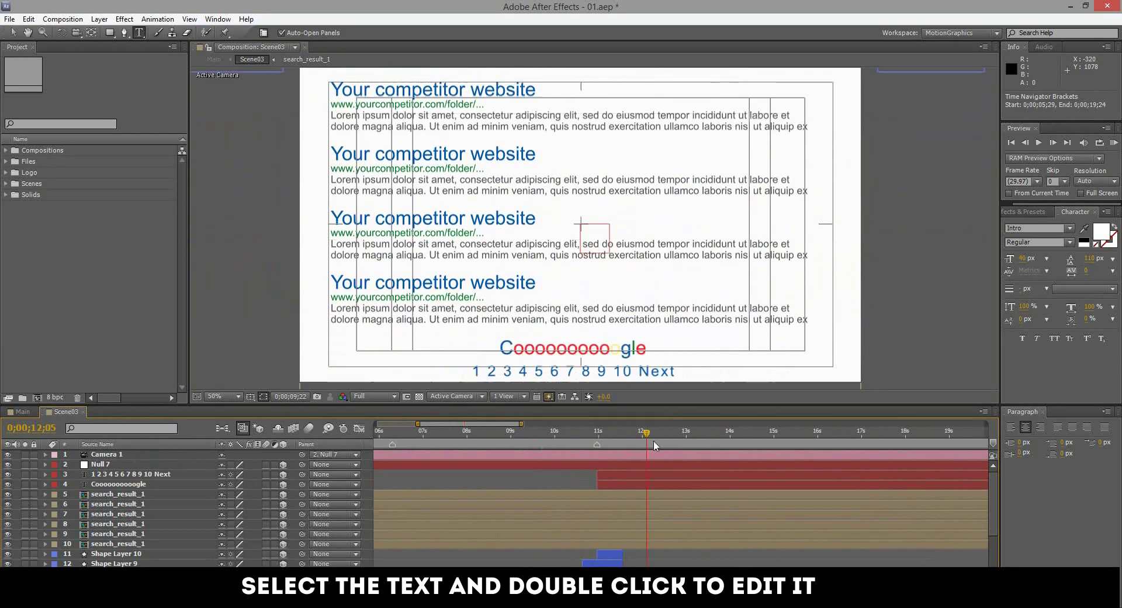
- Edit the Cooooooooogle and page-number texts, close Scene03 and select Scene04 in Main
double_click(608, 482)
click(514, 317)
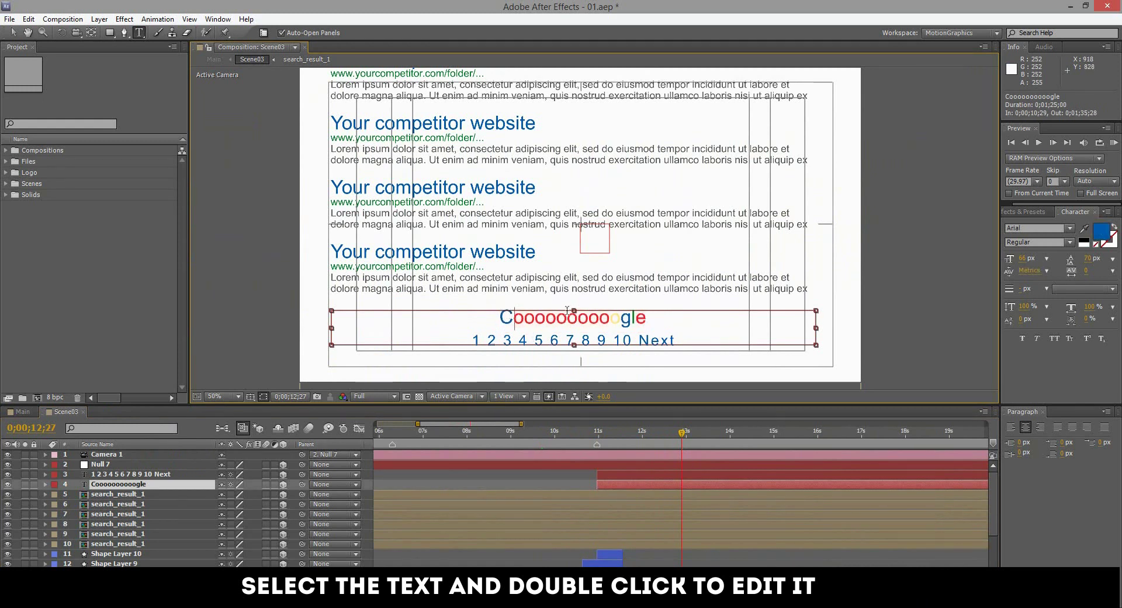
double_click(627, 472)
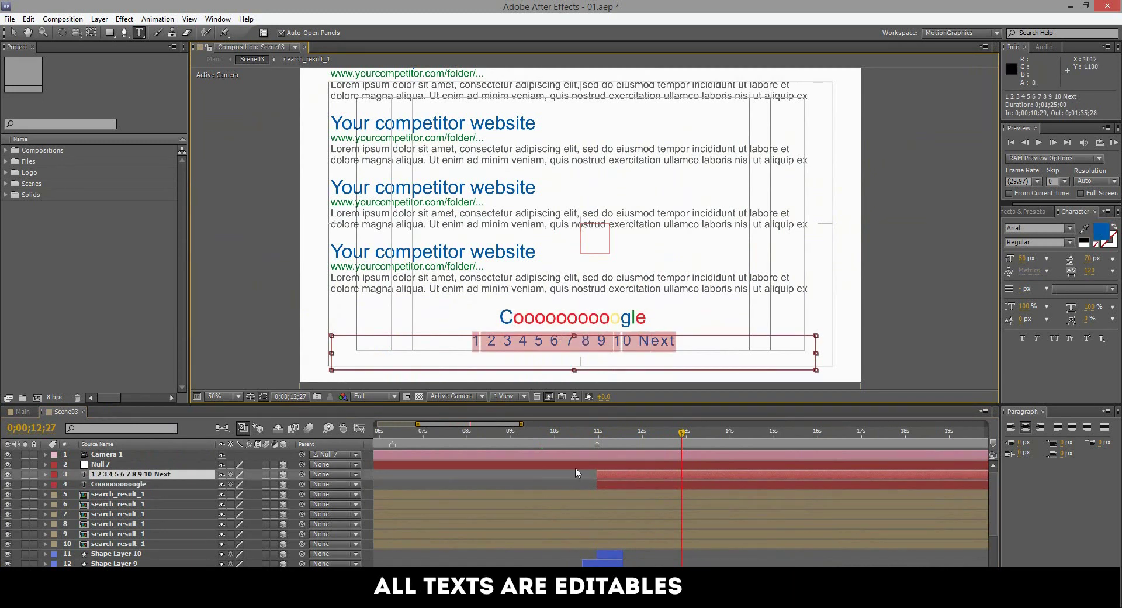
click(566, 481)
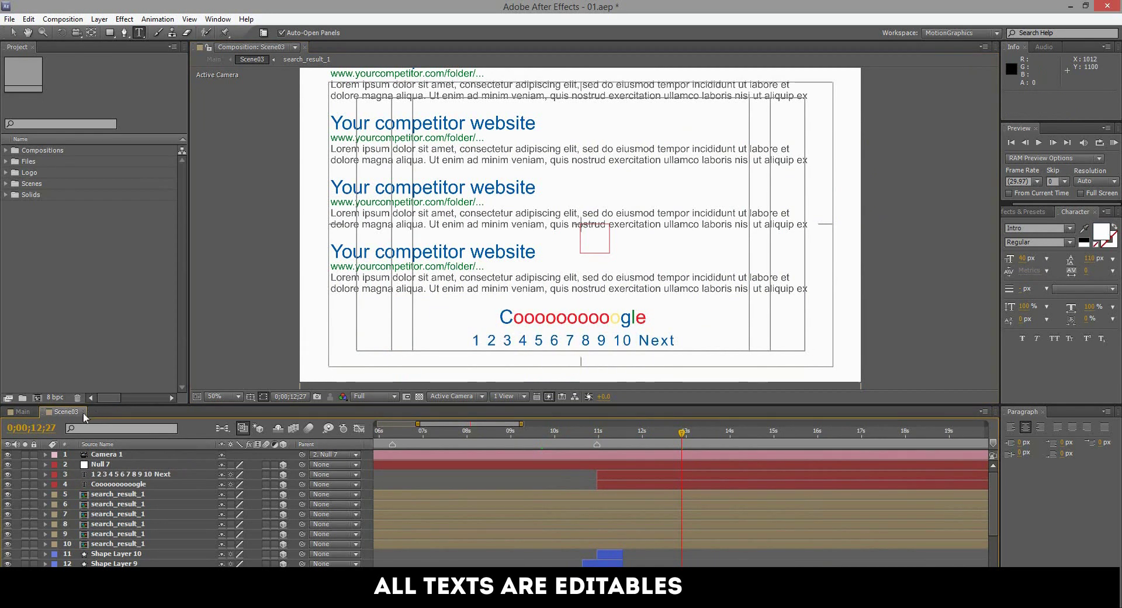
click(84, 411)
click(505, 534)
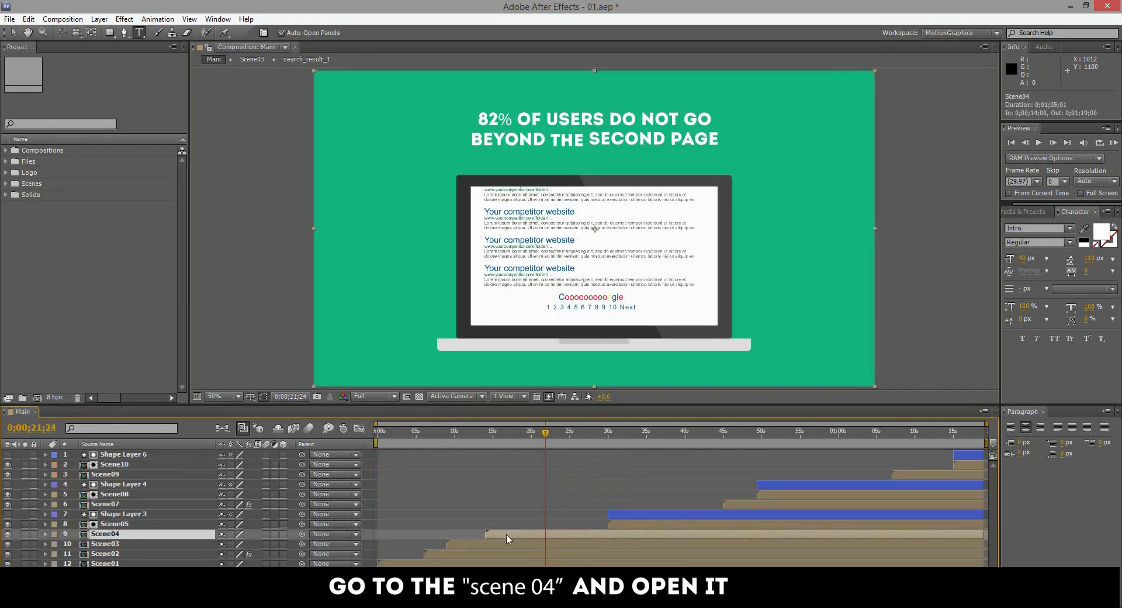
- Open Scene04, play the 72% headline build-in, select that layer, then move to 0;00;05;13
double_click(510, 538)
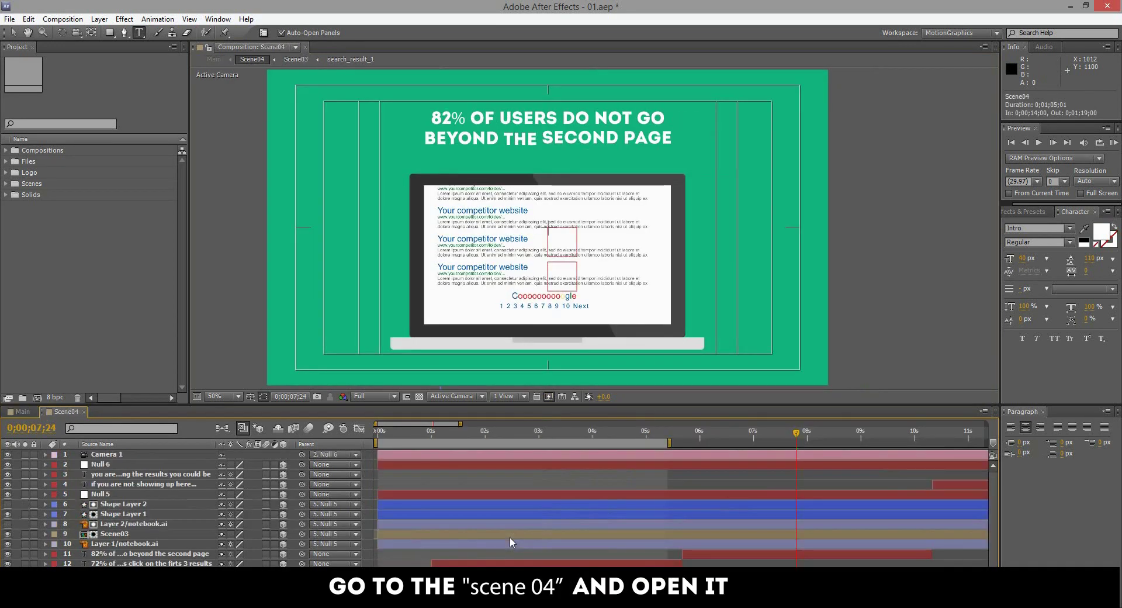
drag(391, 434, 515, 444)
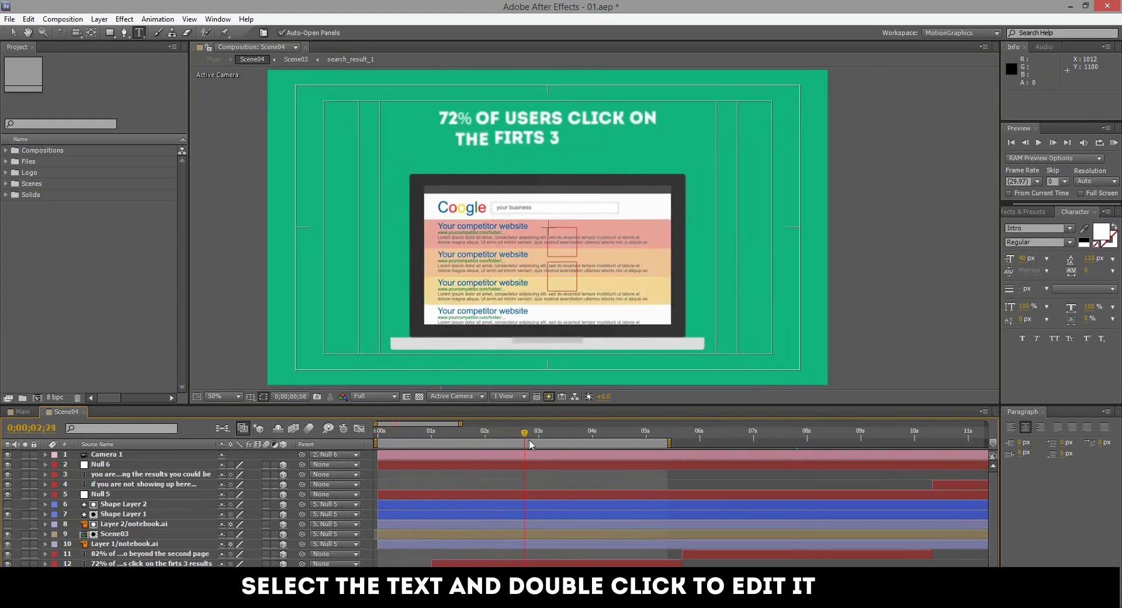
drag(515, 444, 537, 444)
scroll(485, 526, down, 1)
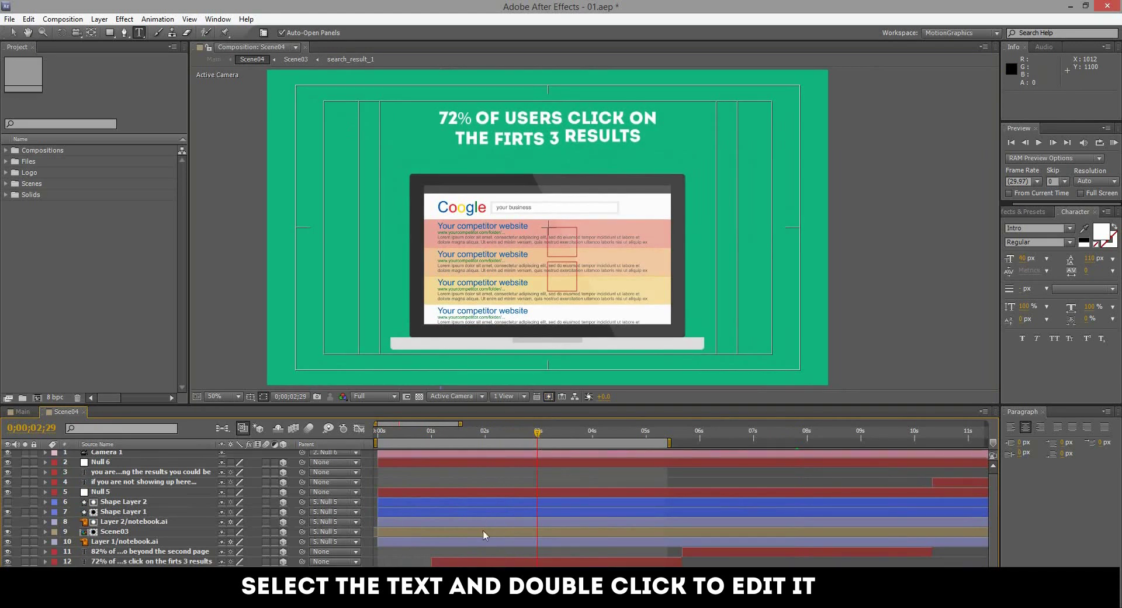
click(476, 563)
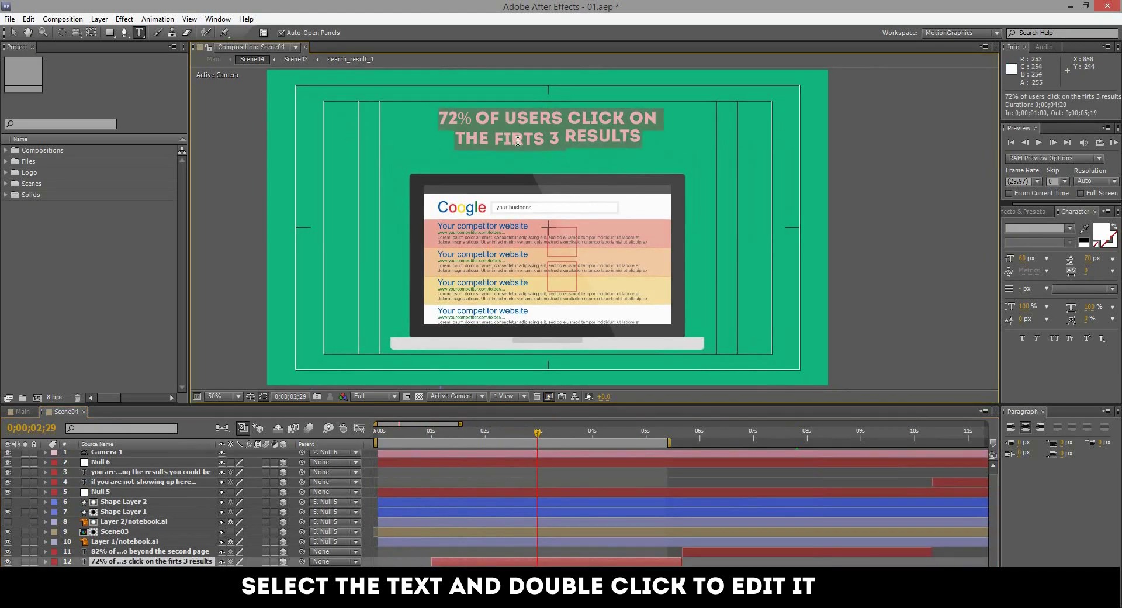
drag(537, 435, 779, 442)
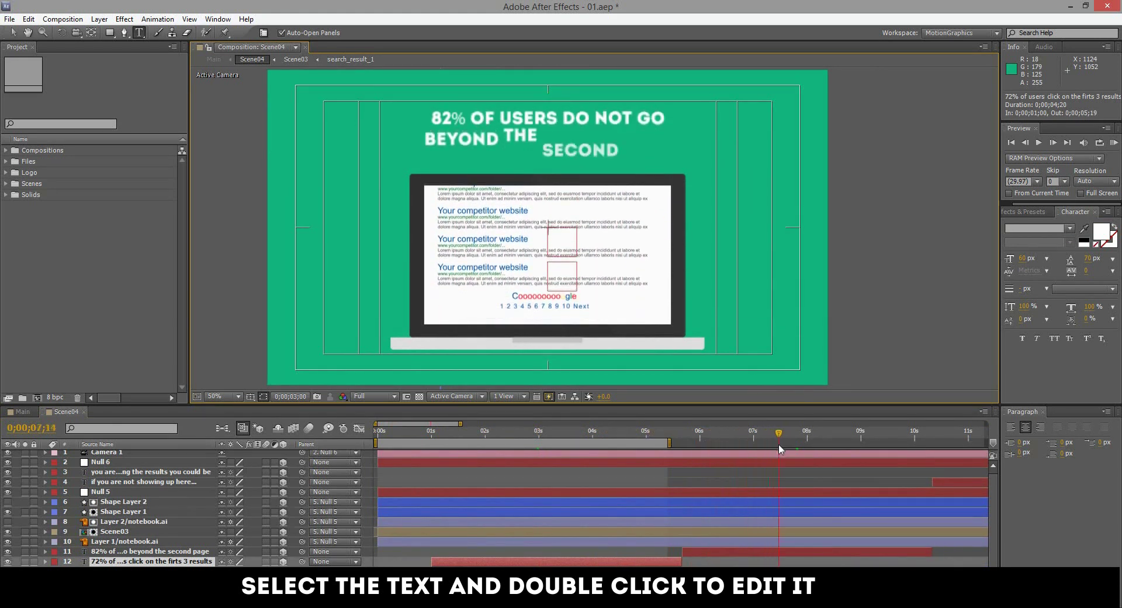
- Edit the 82% headline text, then play the IF YOU ARE NOT SHOWING UP build-in
click(730, 554)
double_click(722, 550)
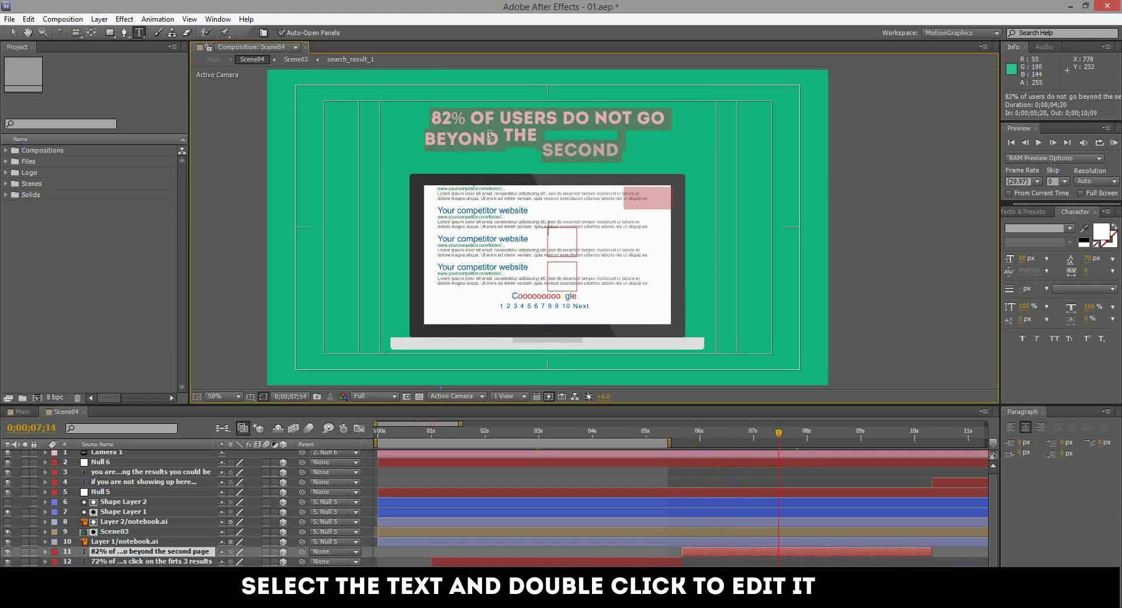
drag(415, 423, 460, 429)
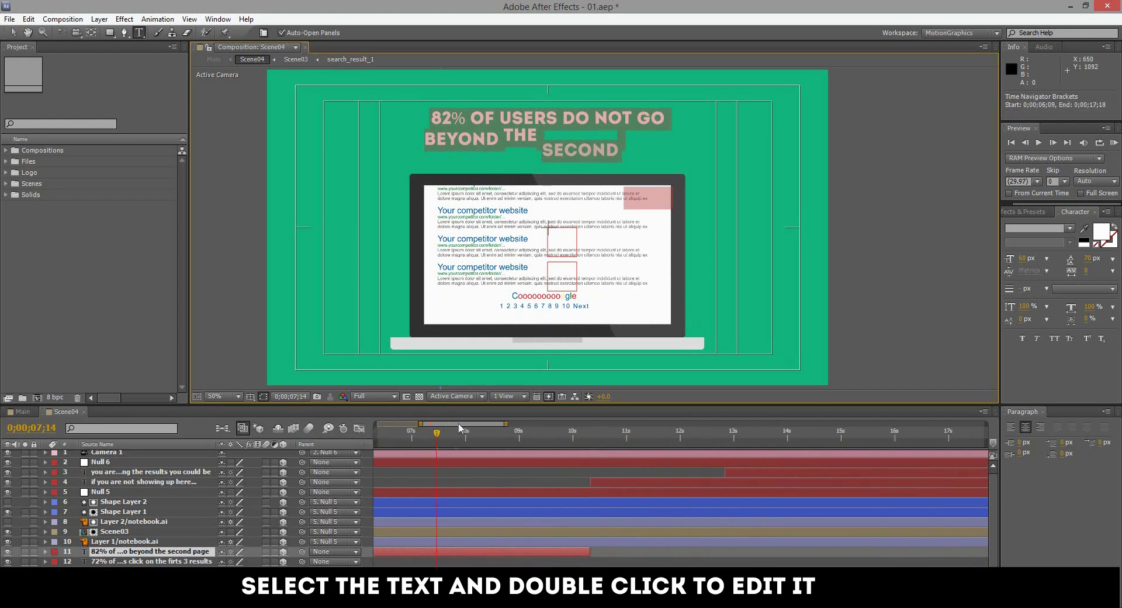
drag(543, 440, 605, 448)
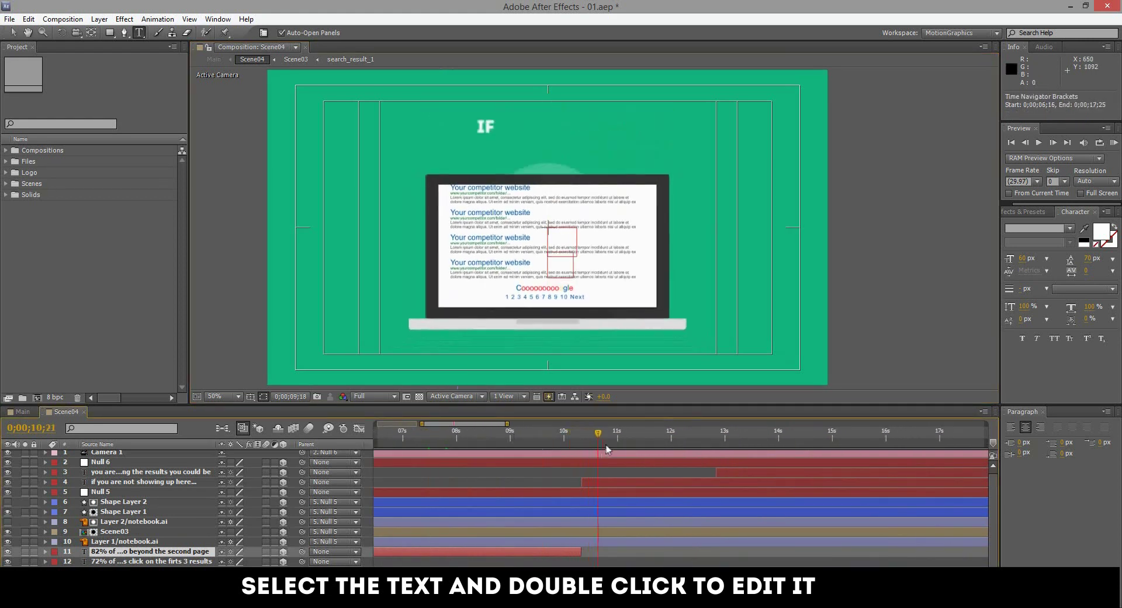
key(space)
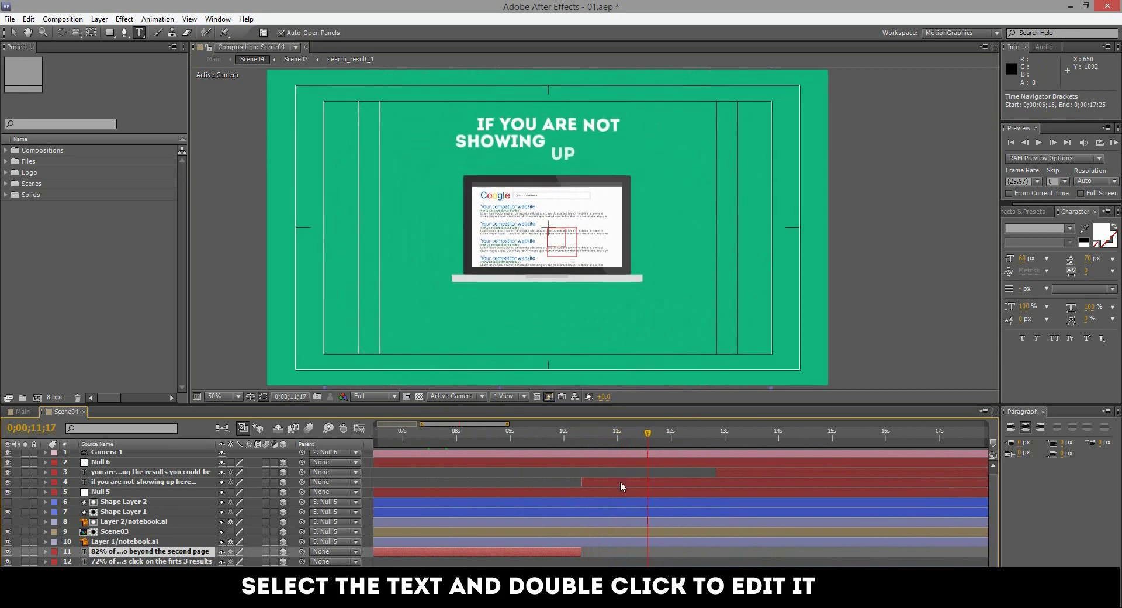
- Edit the not getting the results headline, then close Scene04
click(620, 482)
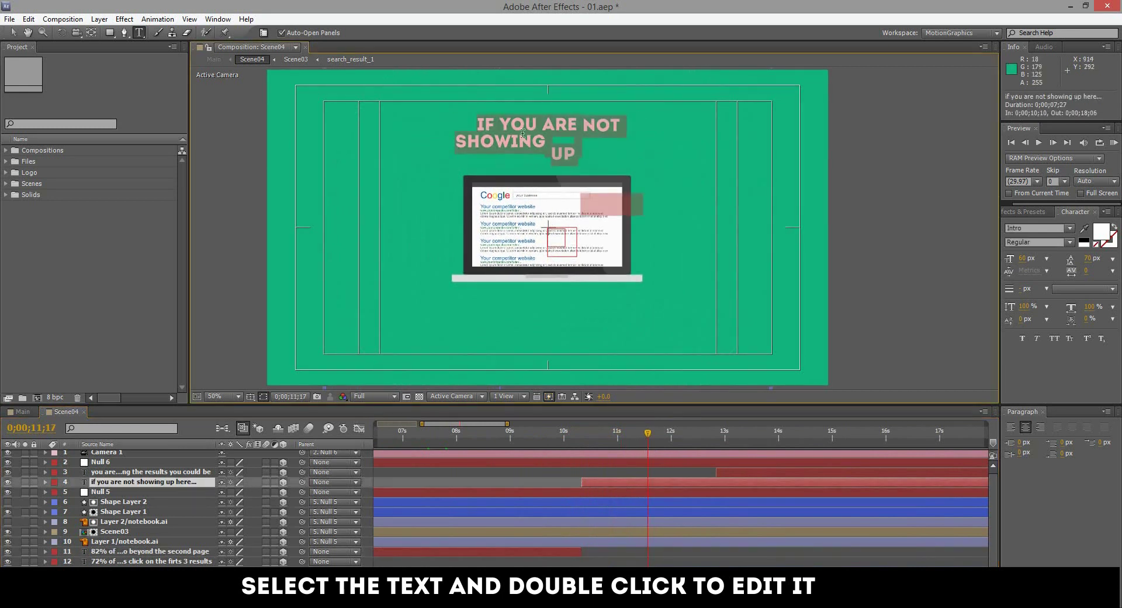
click(672, 468)
drag(691, 435, 827, 447)
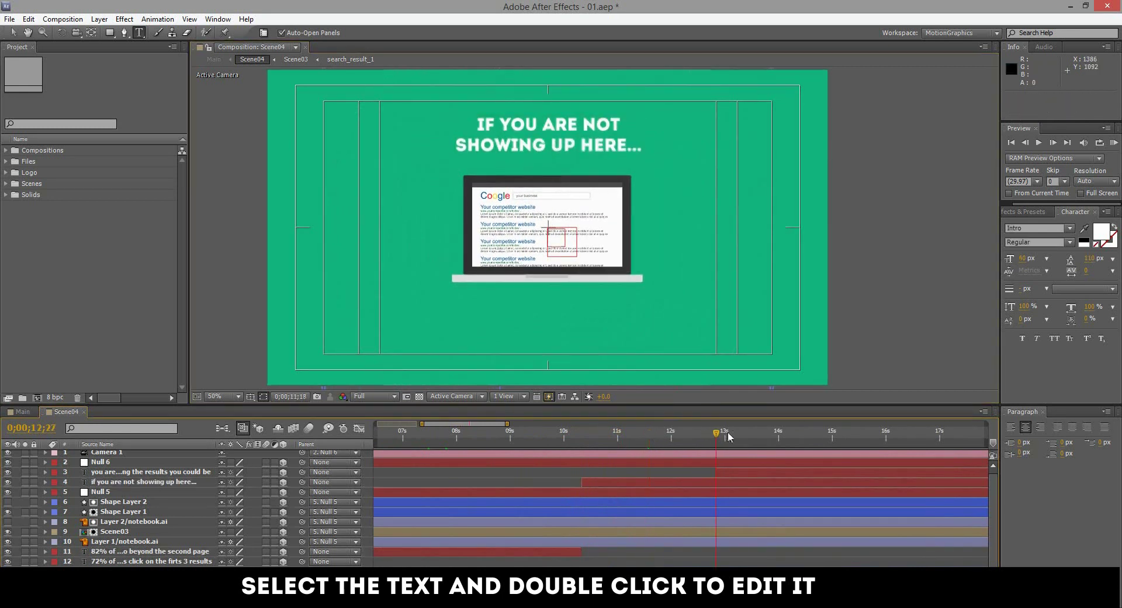
double_click(764, 475)
drag(486, 318, 613, 341)
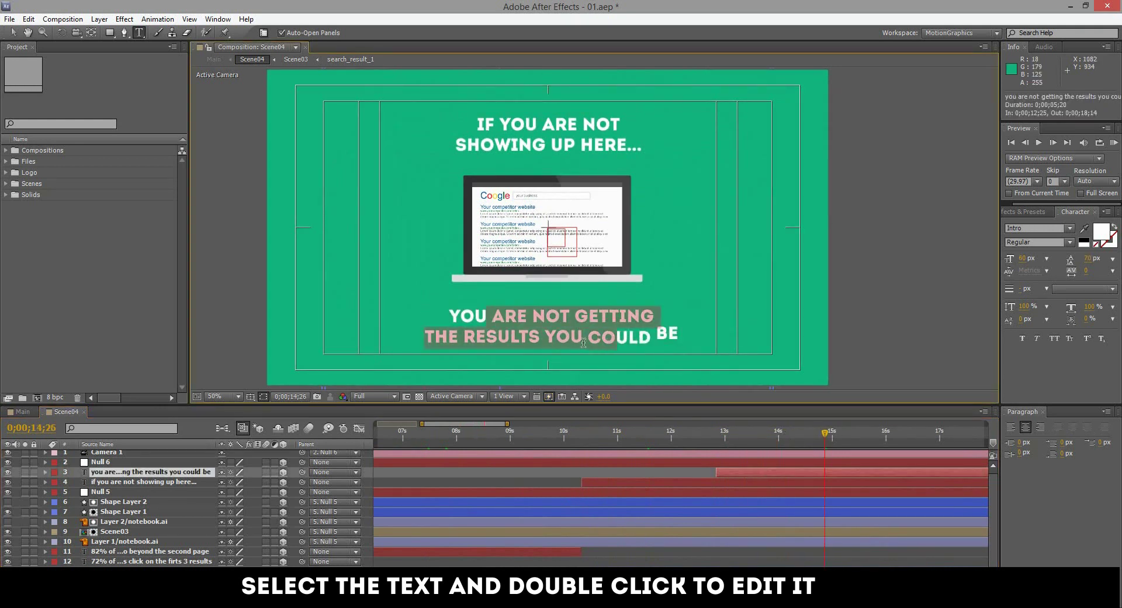
click(84, 412)
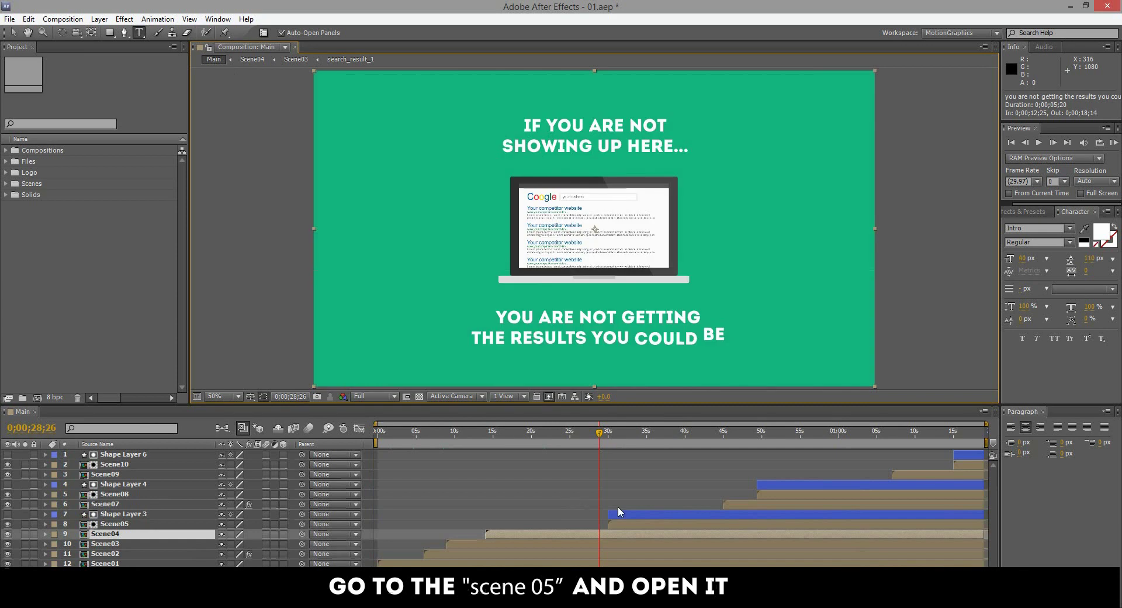
- Open Scene05 and play its animation from the start, stopping at 0;00;05;05
click(626, 524)
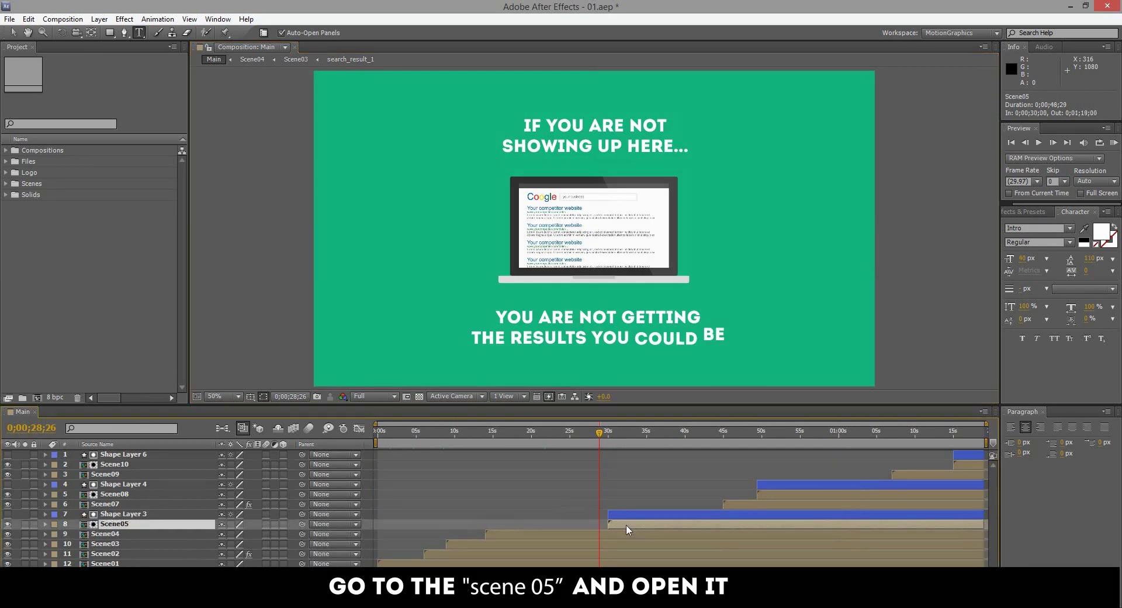
double_click(626, 524)
drag(426, 442, 382, 446)
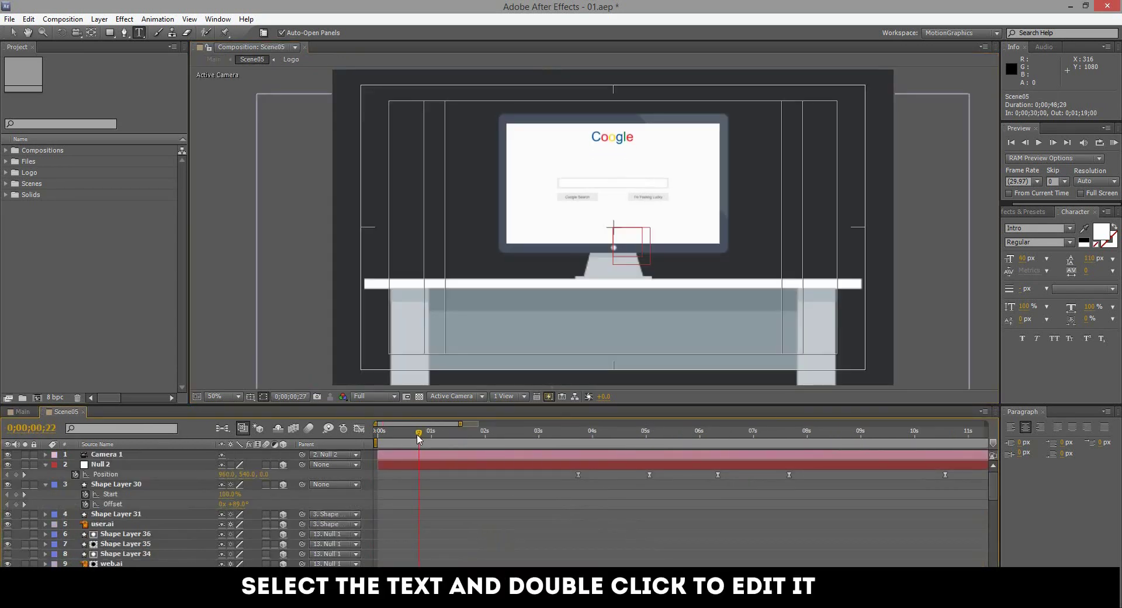
key(space)
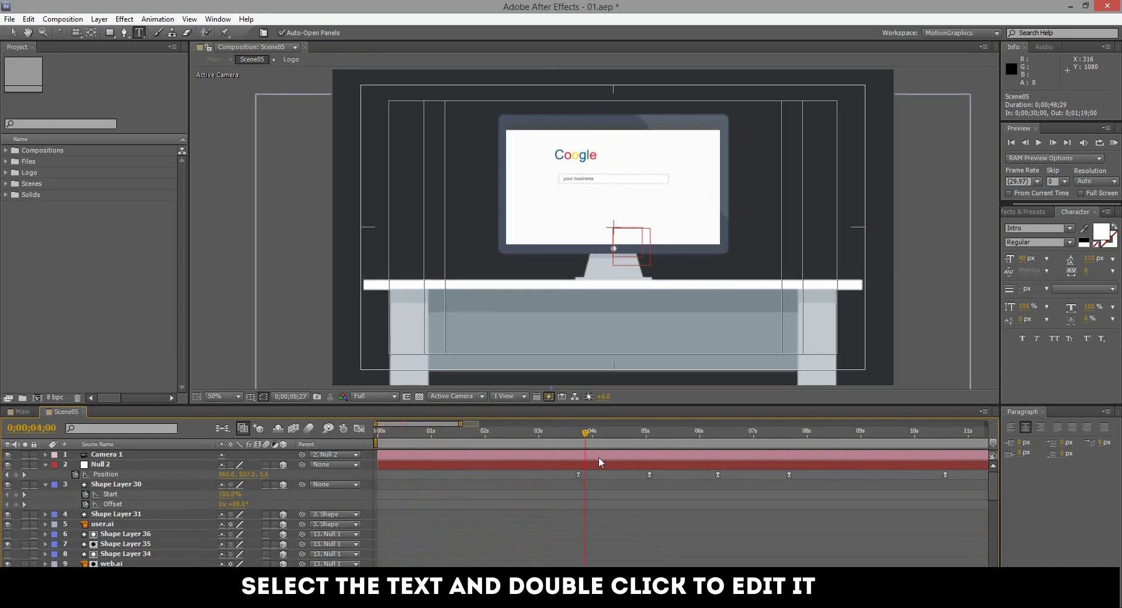
key(space)
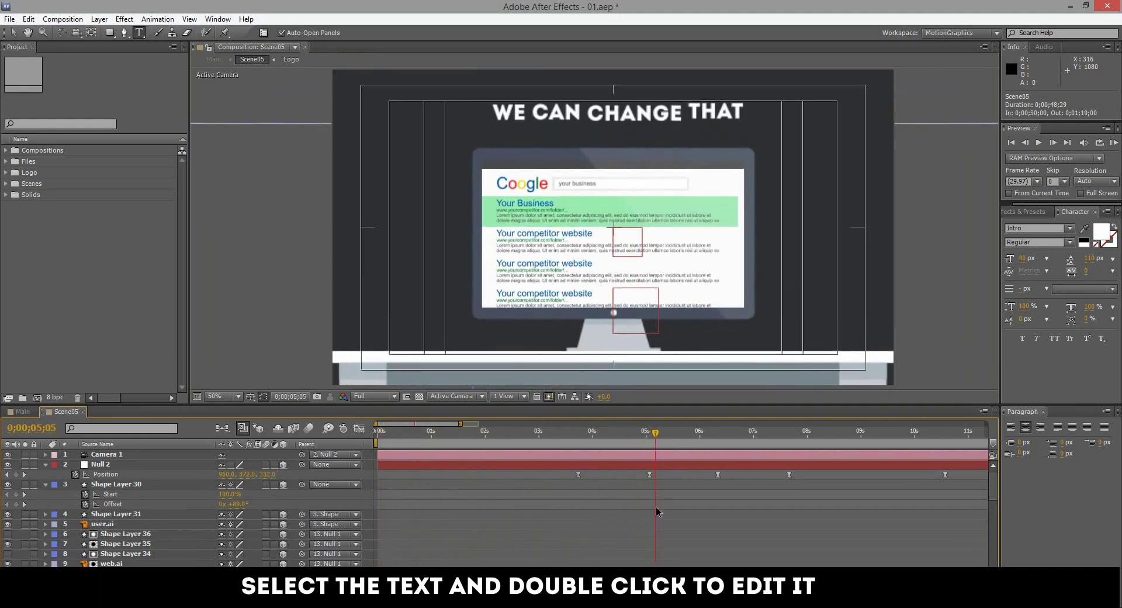
scroll(682, 507, down, 4)
scroll(682, 508, down, 4)
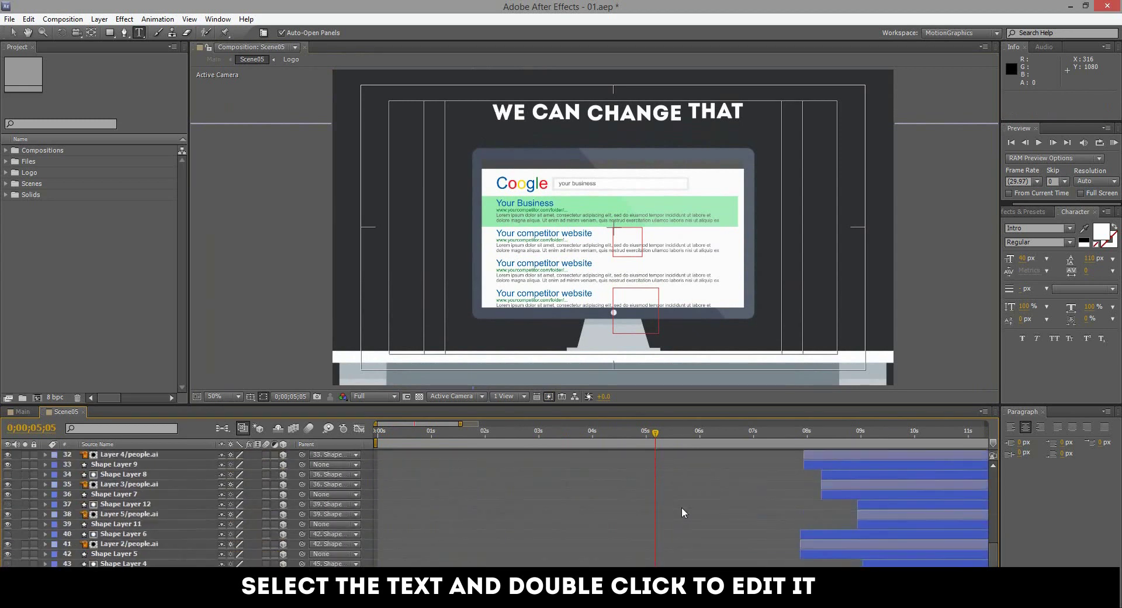
scroll(682, 508, down, 4)
- Select and edit the WE CAN CHANGE THAT headline text, then close Scene05
click(604, 532)
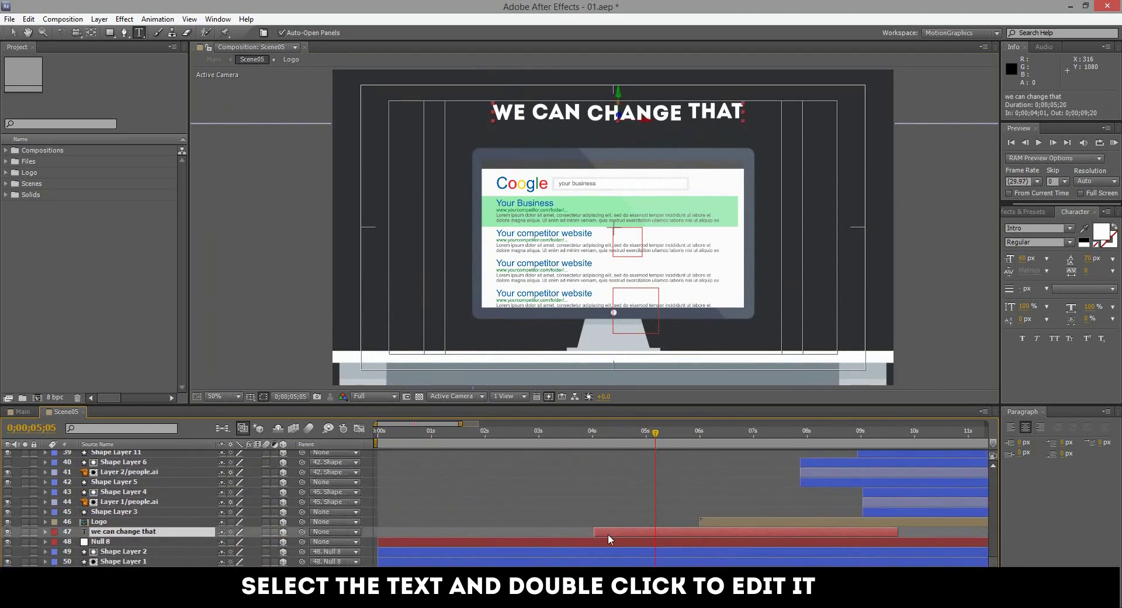
drag(524, 114, 701, 128)
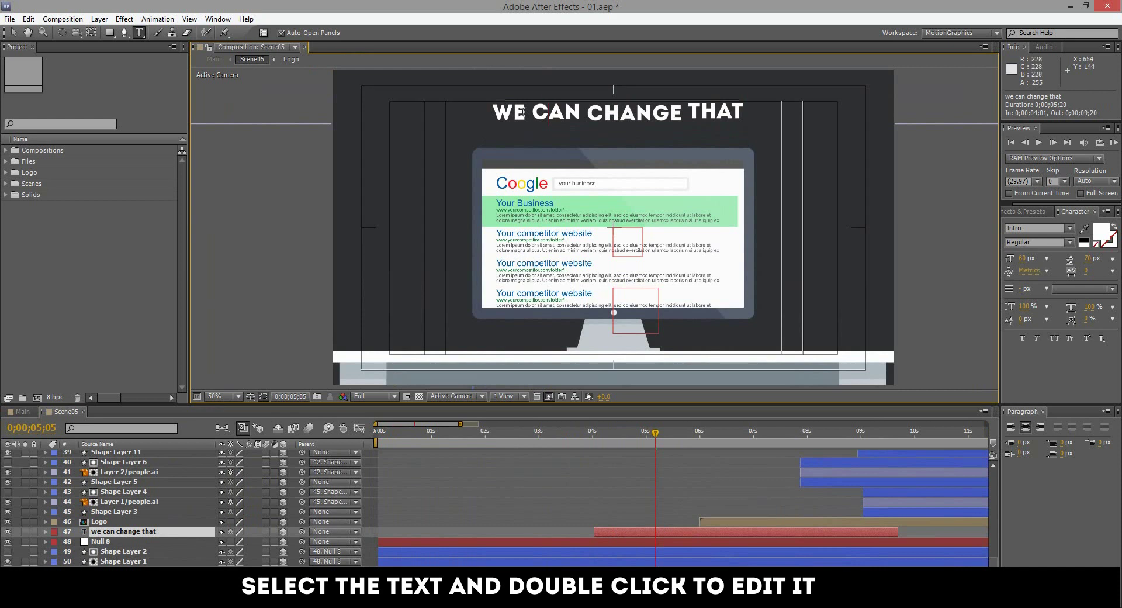
click(564, 485)
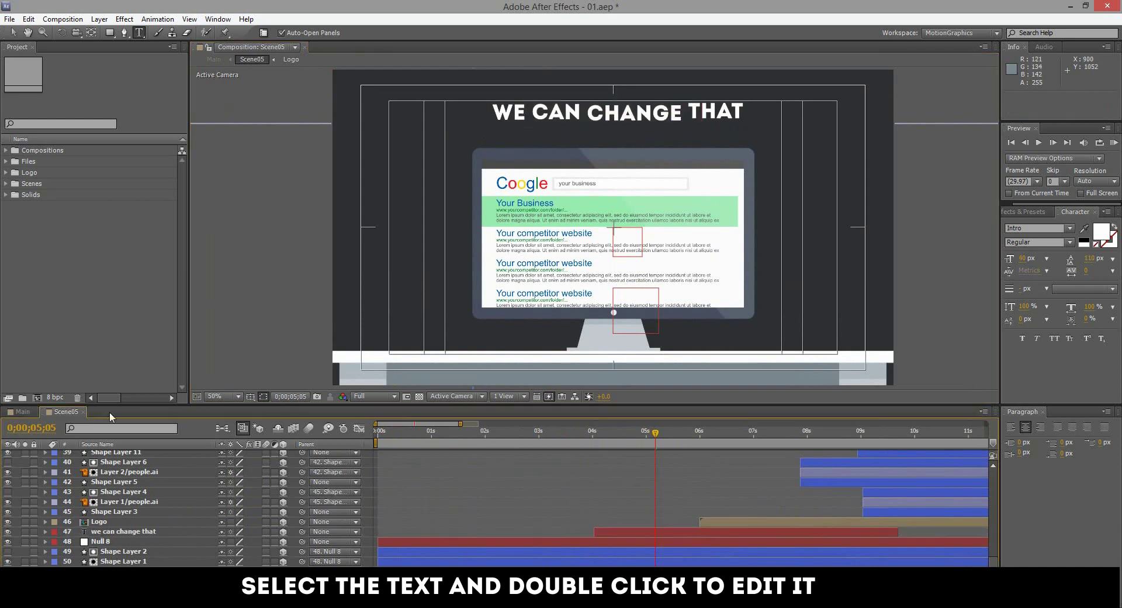
click(83, 412)
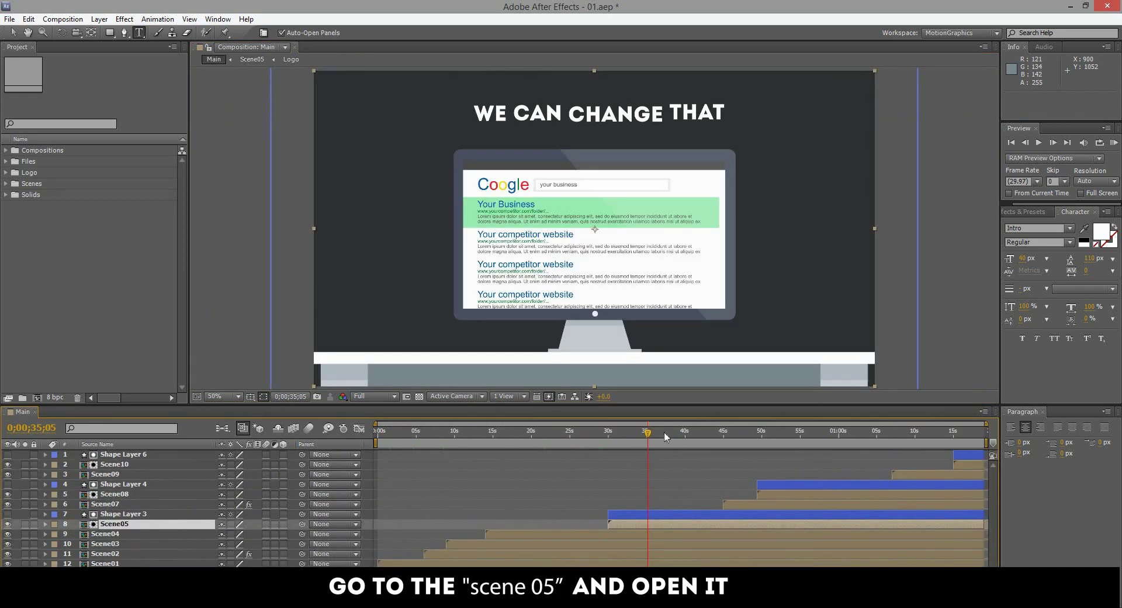
- Move Main's time to the Scene05 section and open Scene05, scrolling through its layers
mouse_move(675, 439)
mouse_down()
mouse_move(702, 444)
mouse_move(683, 444)
mouse_up()
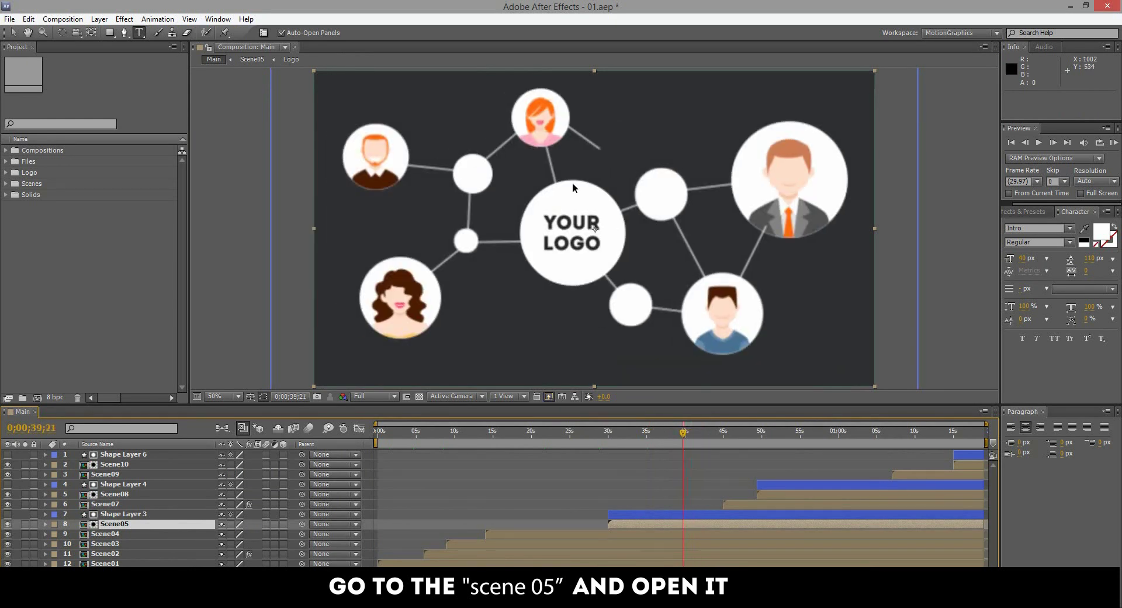
double_click(686, 521)
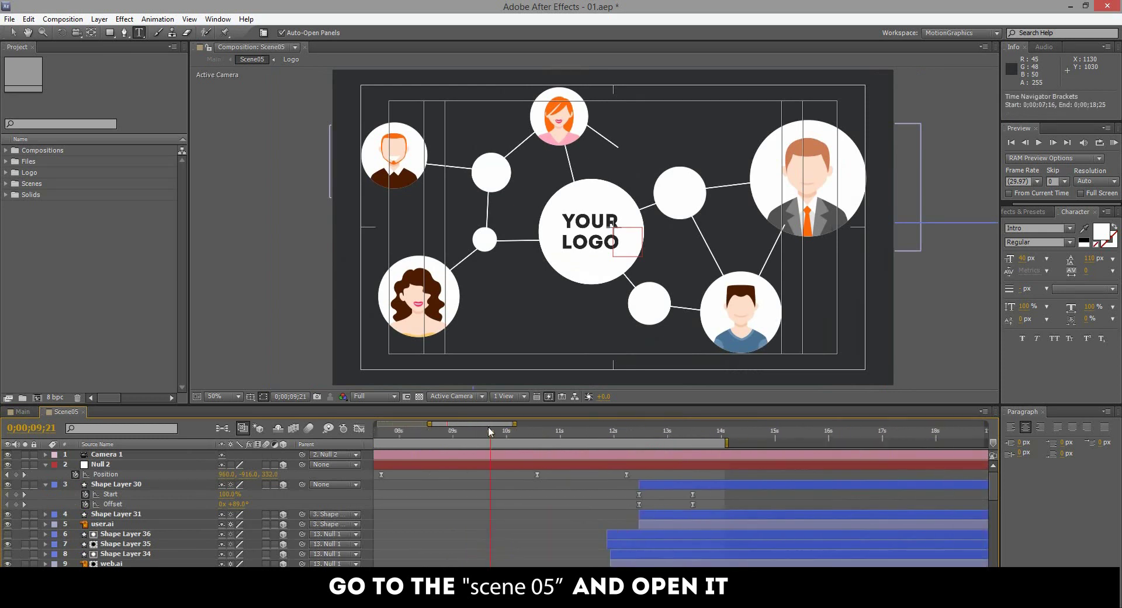
scroll(471, 519, down, 3)
scroll(471, 520, down, 3)
scroll(471, 519, down, 3)
scroll(470, 519, down, 3)
scroll(470, 515, up, 6)
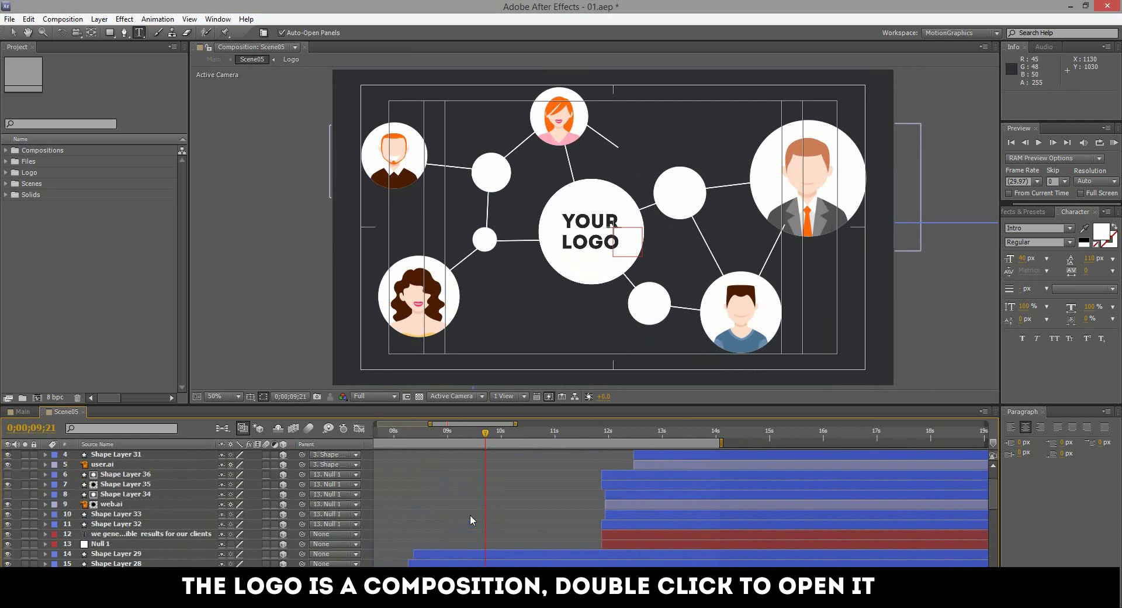
scroll(470, 514, up, 6)
- Scrub Scene05 back to the lone logo circle, then forward until the avatar network reappears
drag(484, 424, 472, 424)
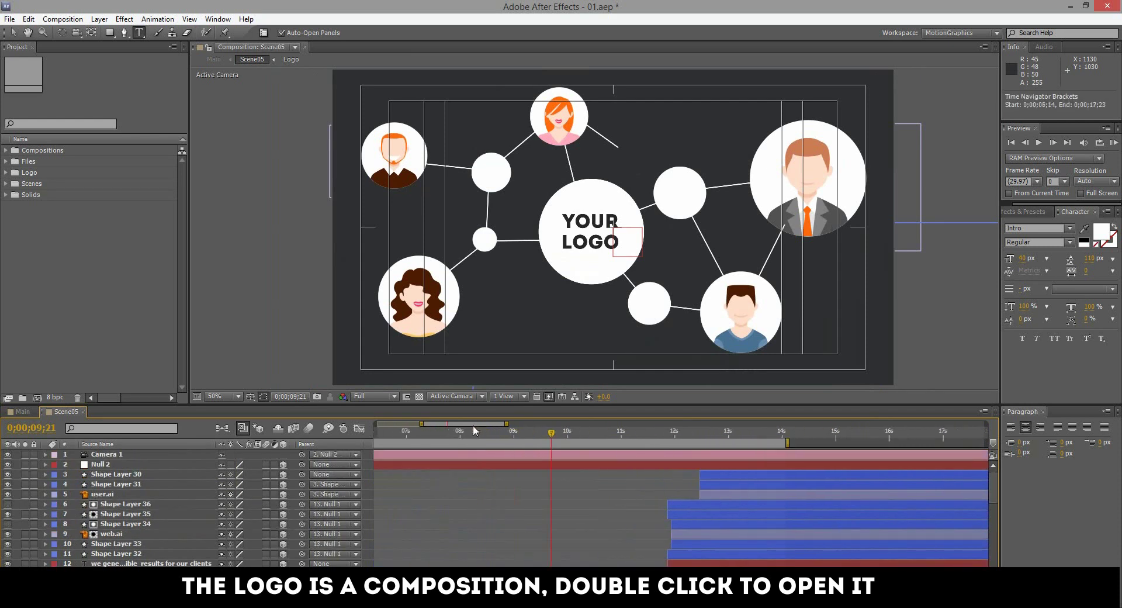
scroll(524, 493, down, 3)
scroll(524, 493, down, 3)
scroll(524, 493, down, 3)
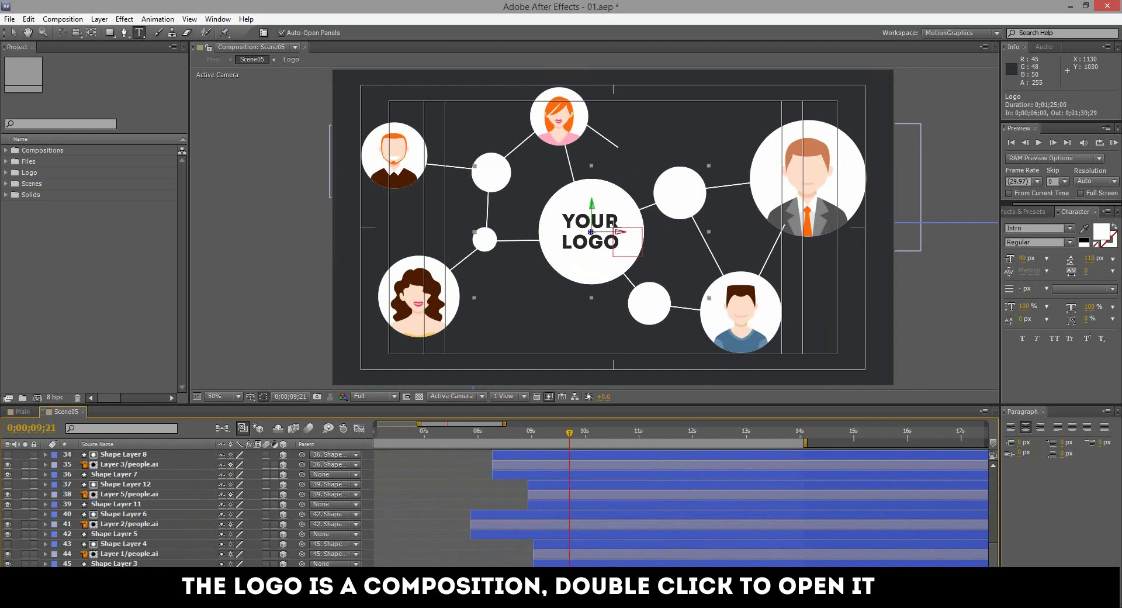
drag(556, 438, 434, 450)
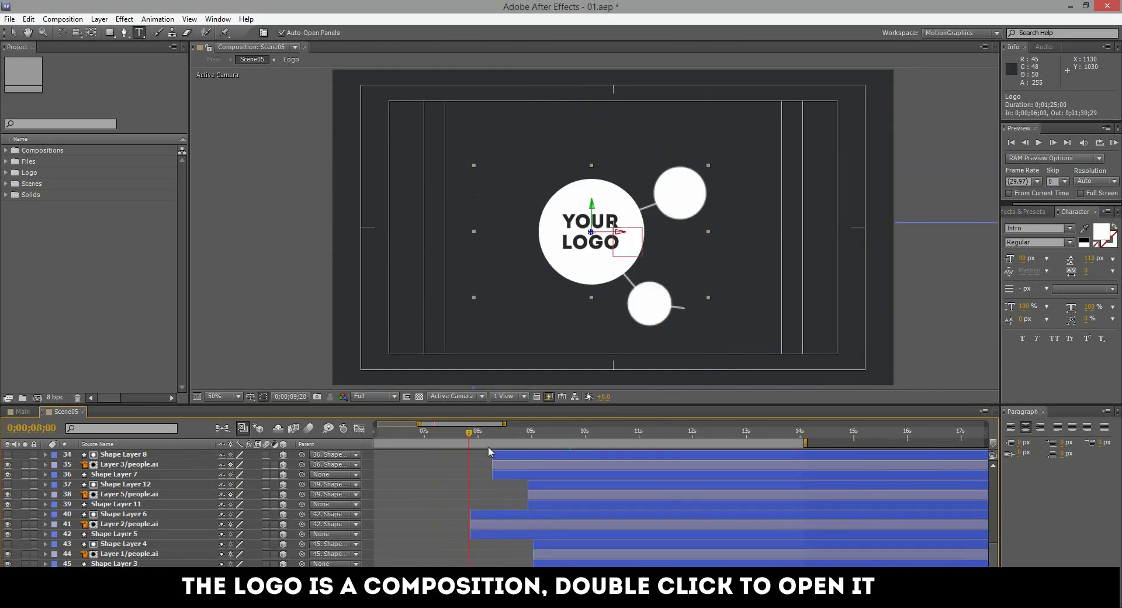
drag(434, 449, 512, 447)
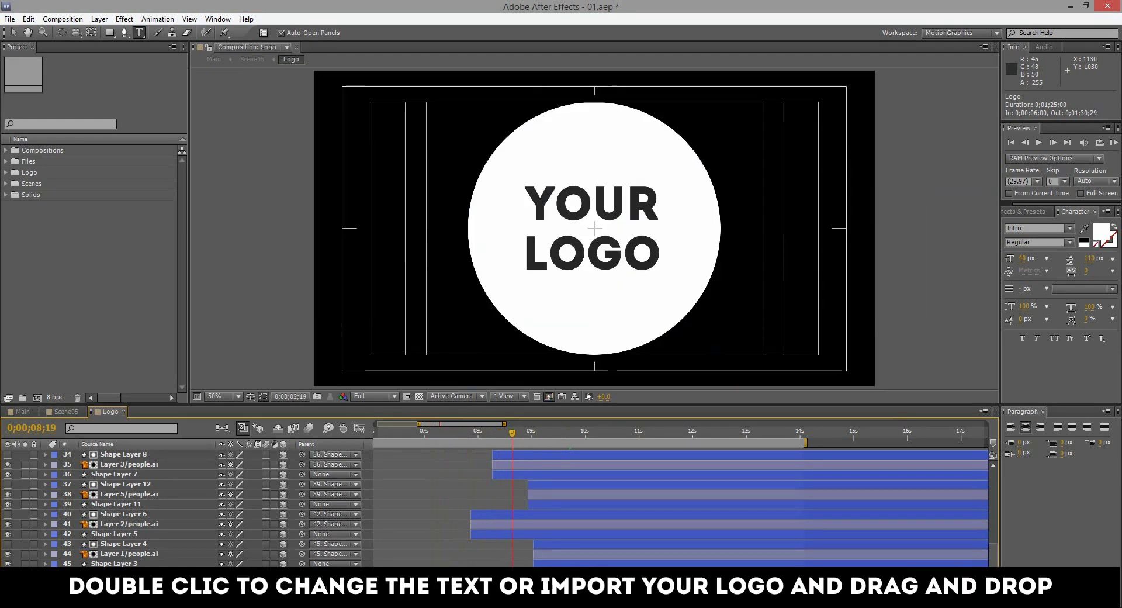
- Turn off the Your logo text layer's visibility in the Logo composition, then close the Logo tab
click(128, 458)
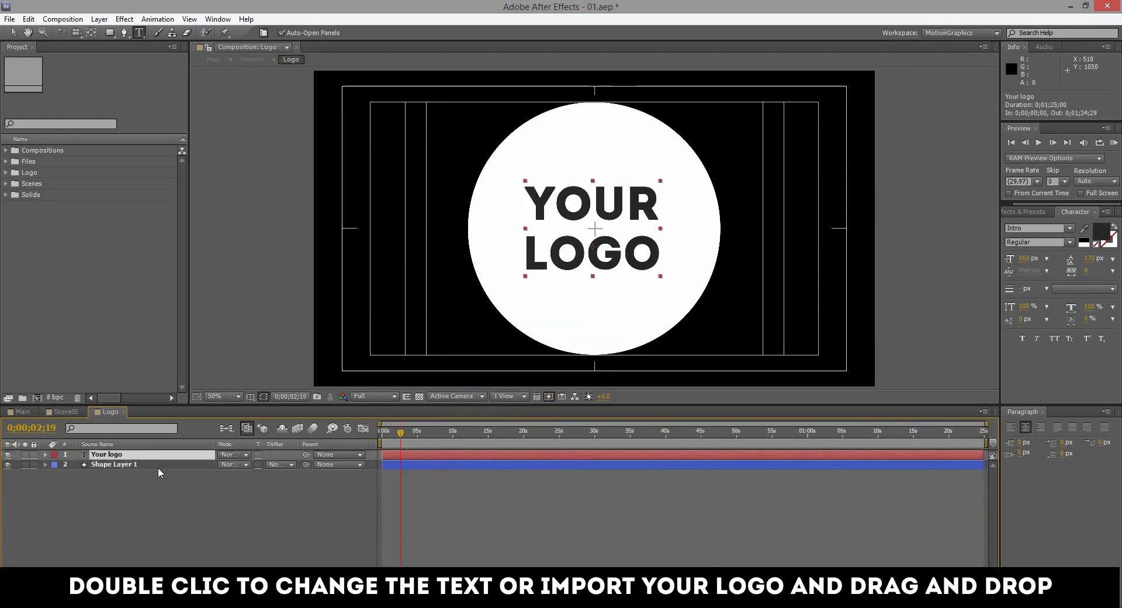
double_click(106, 458)
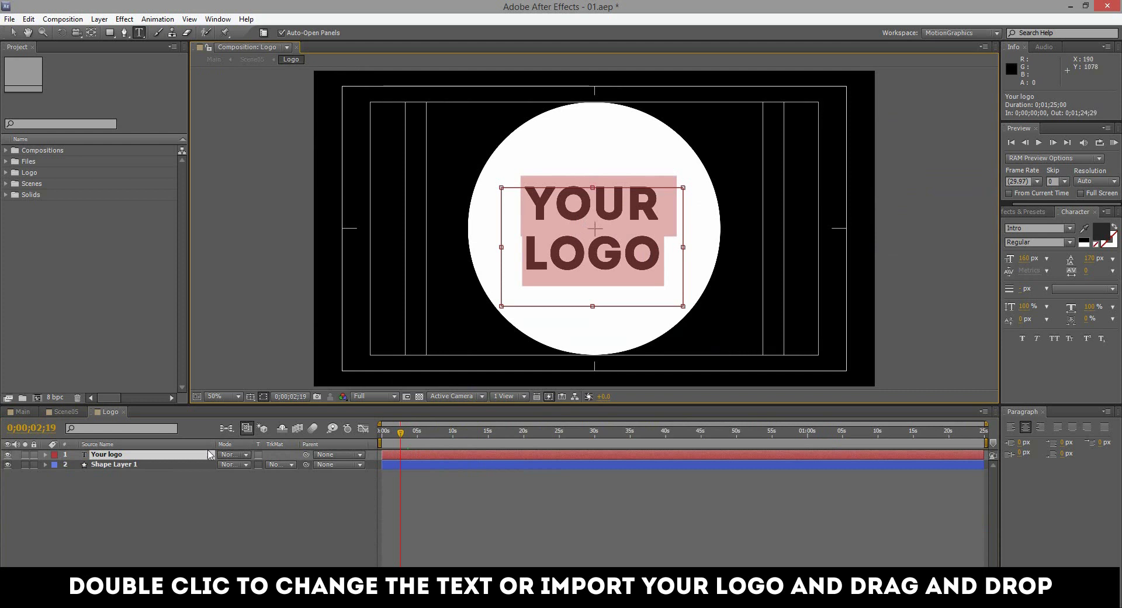
click(104, 500)
click(7, 455)
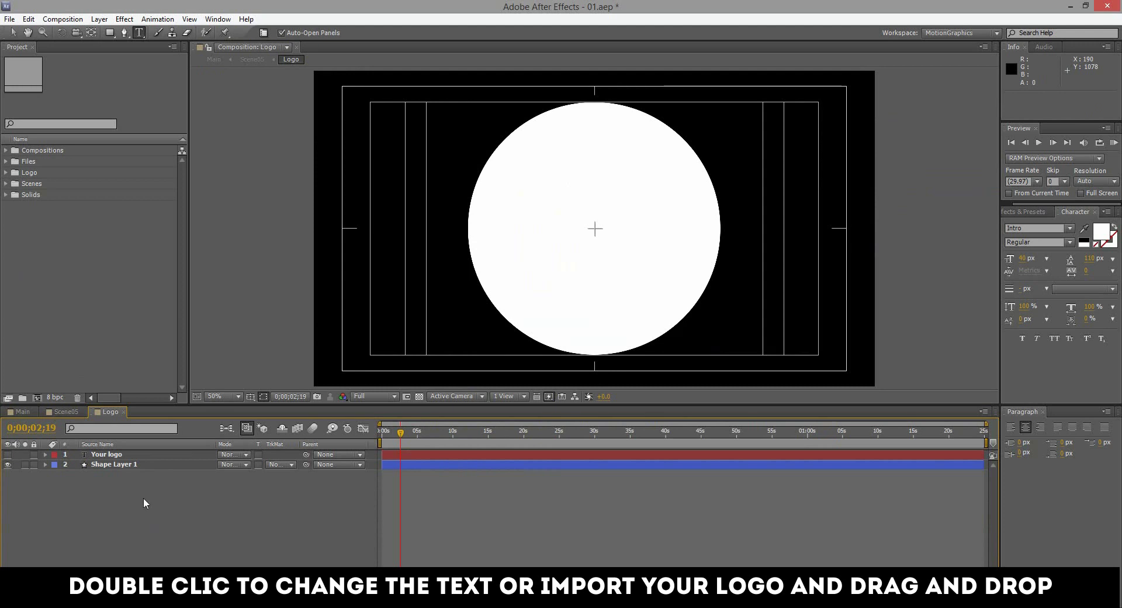
click(123, 411)
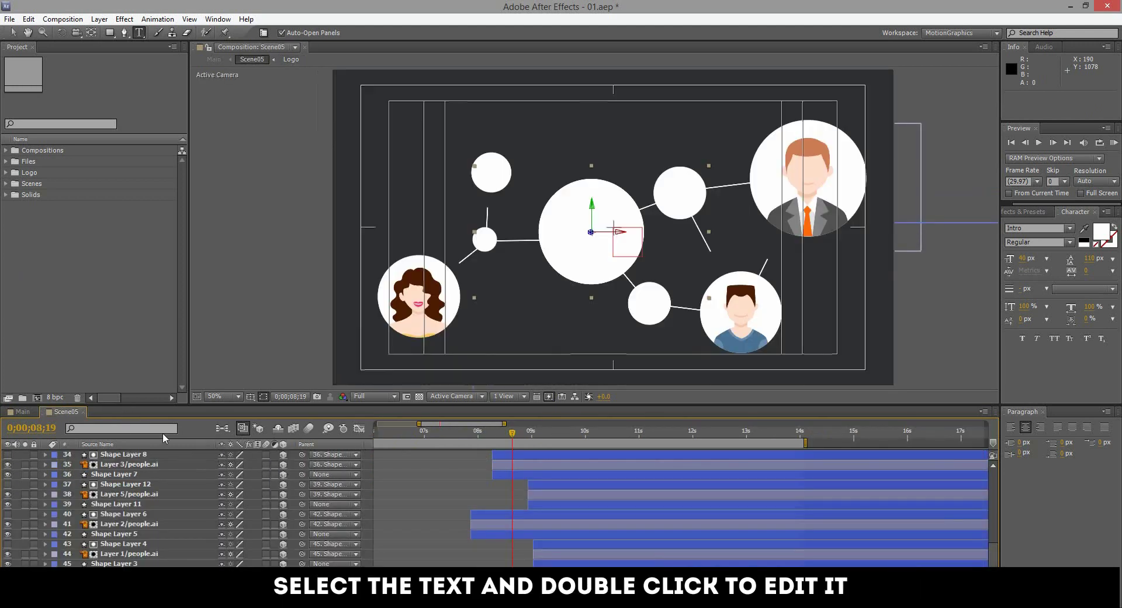
- Return to Main, move to the WE GENERATED scene and reopen Scene05
click(84, 413)
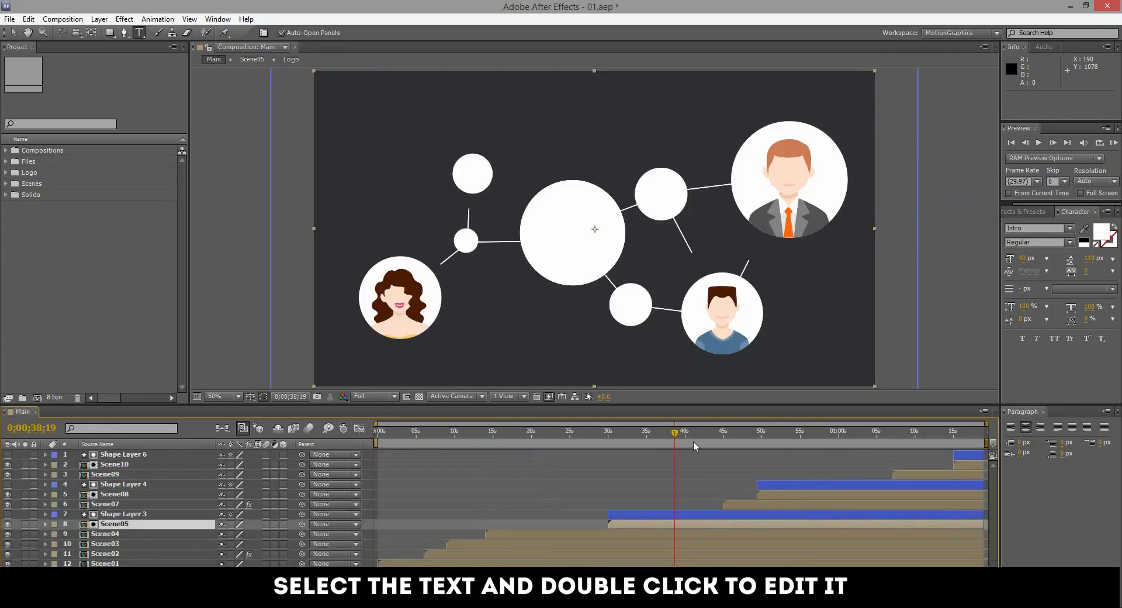
click(712, 437)
drag(718, 439, 720, 440)
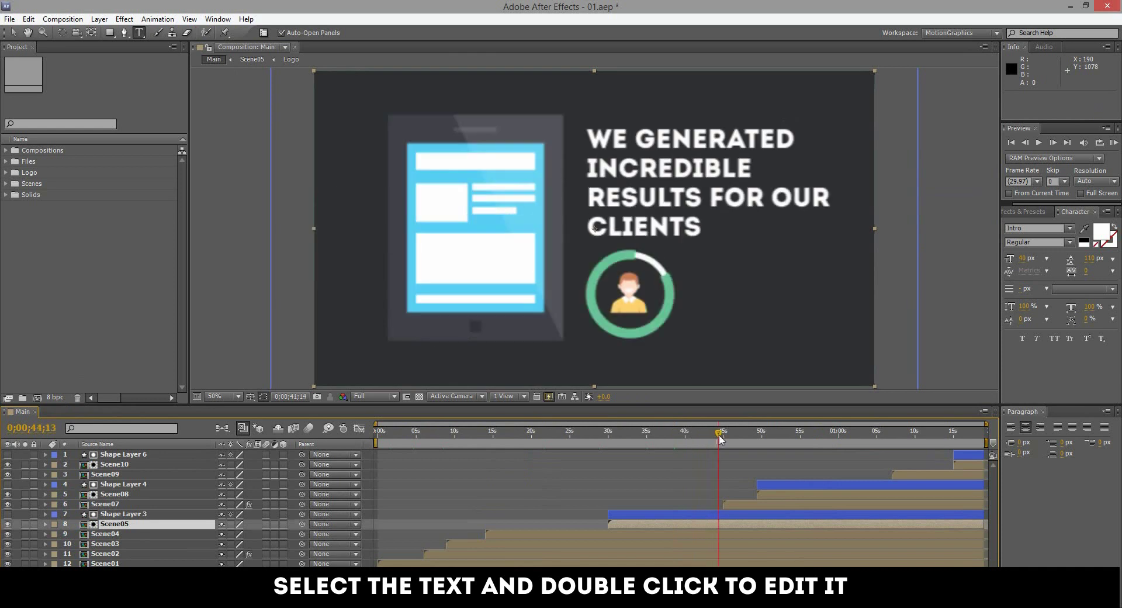
double_click(724, 524)
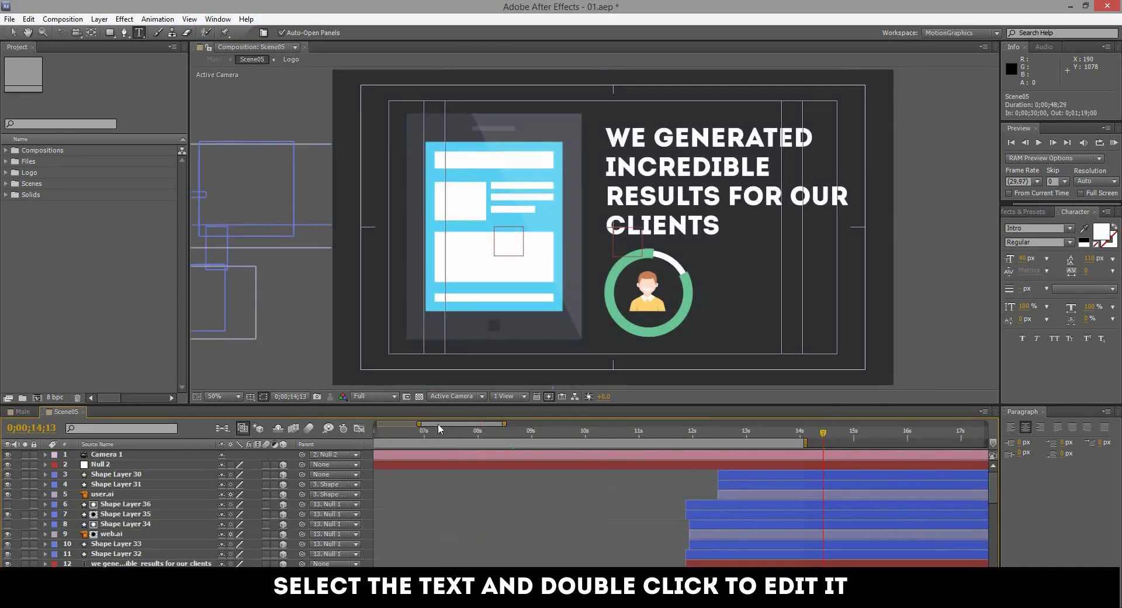
drag(439, 424, 474, 424)
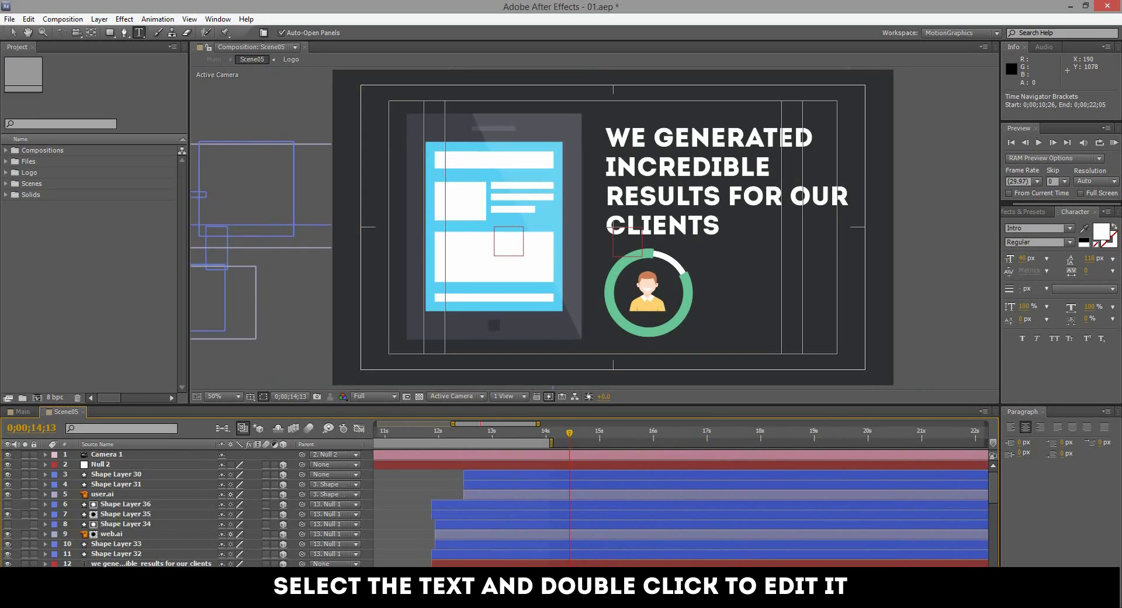
double_click(508, 241)
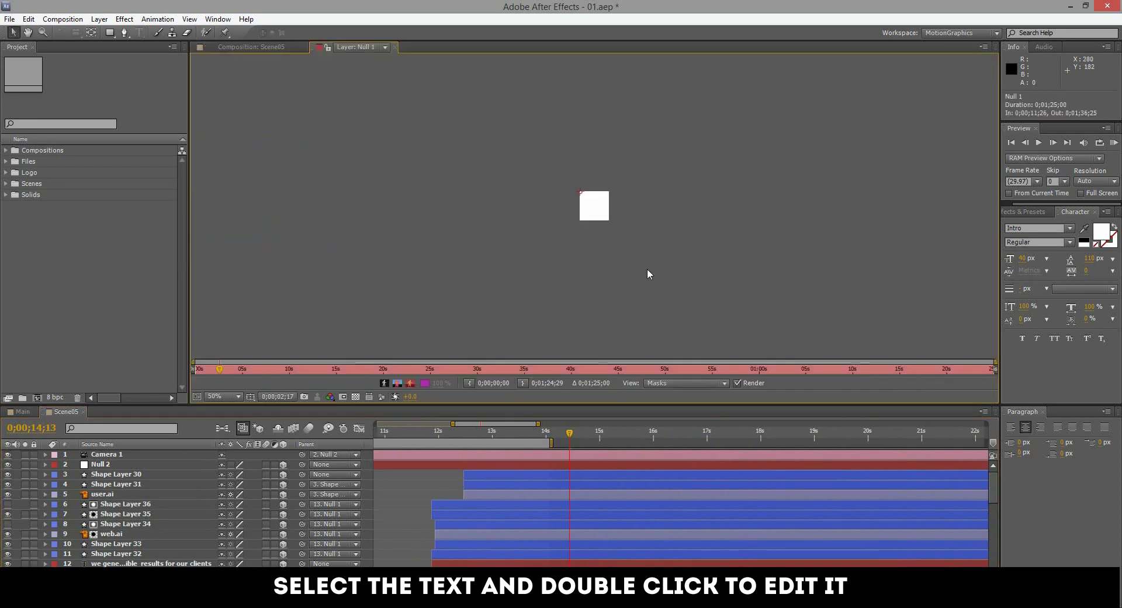
click(395, 47)
- Edit the WE GENERATED INCREDIBLE RESULTS headline, close Scene05 and scrub Main to FROM SMALL BUSINESS
click(459, 563)
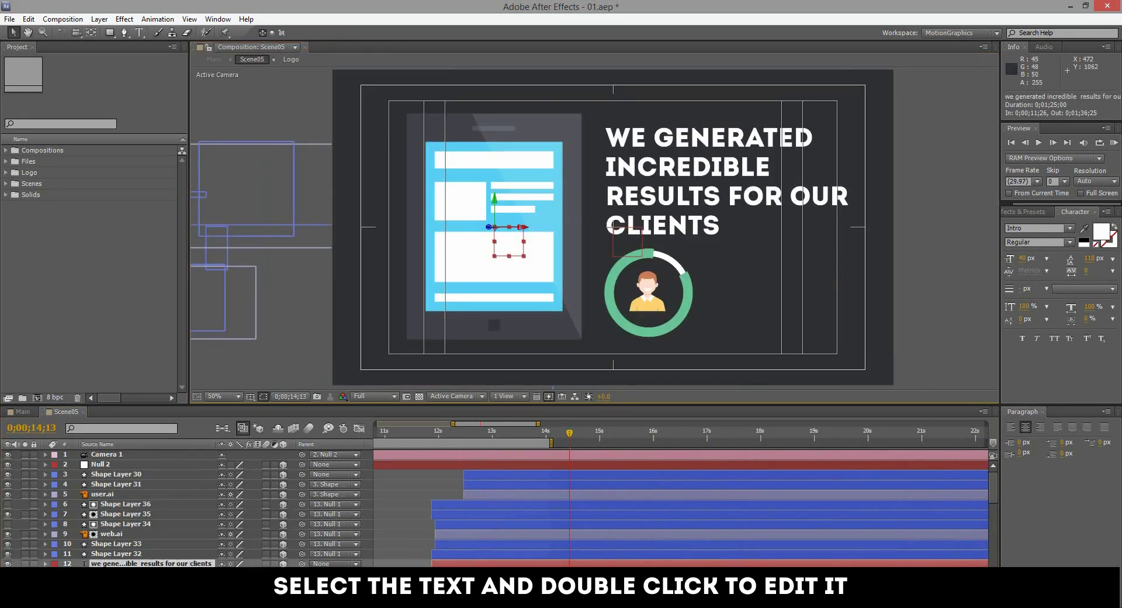
double_click(689, 175)
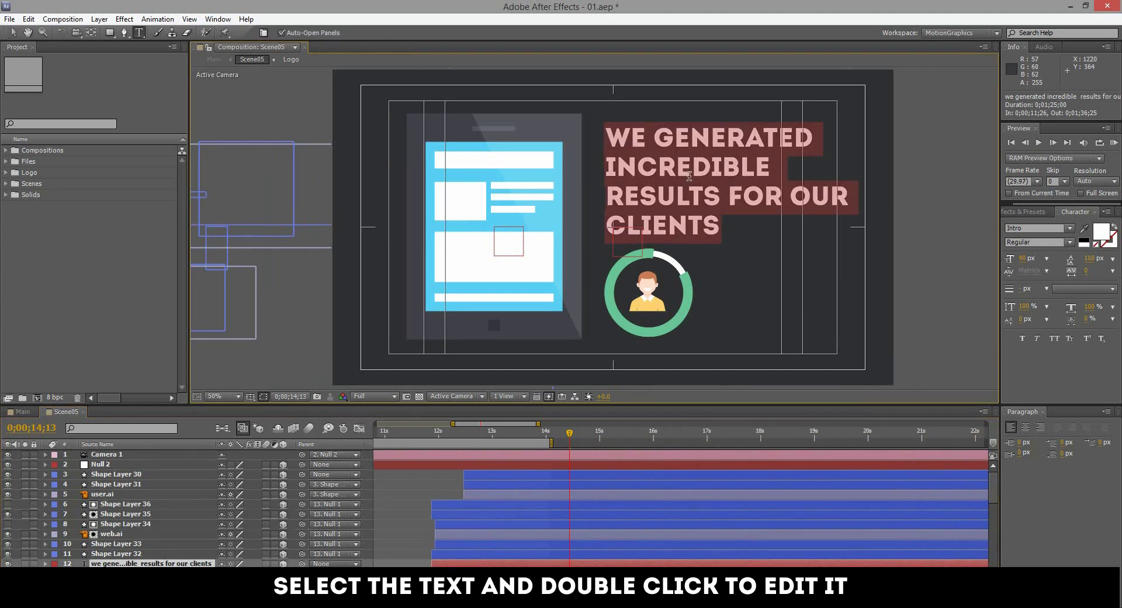
drag(693, 157, 704, 225)
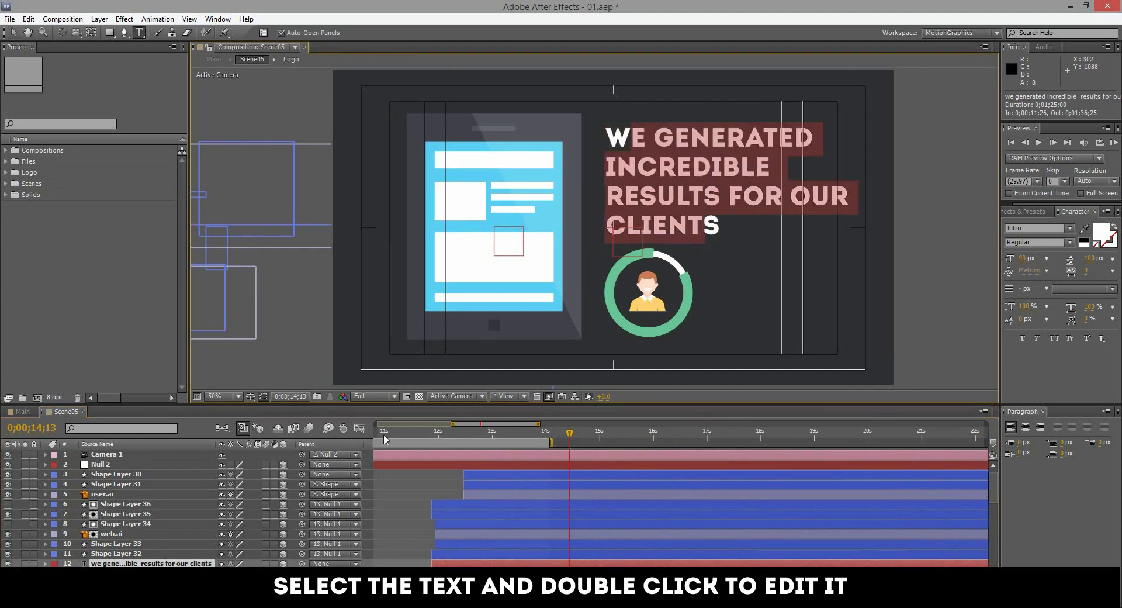
click(417, 491)
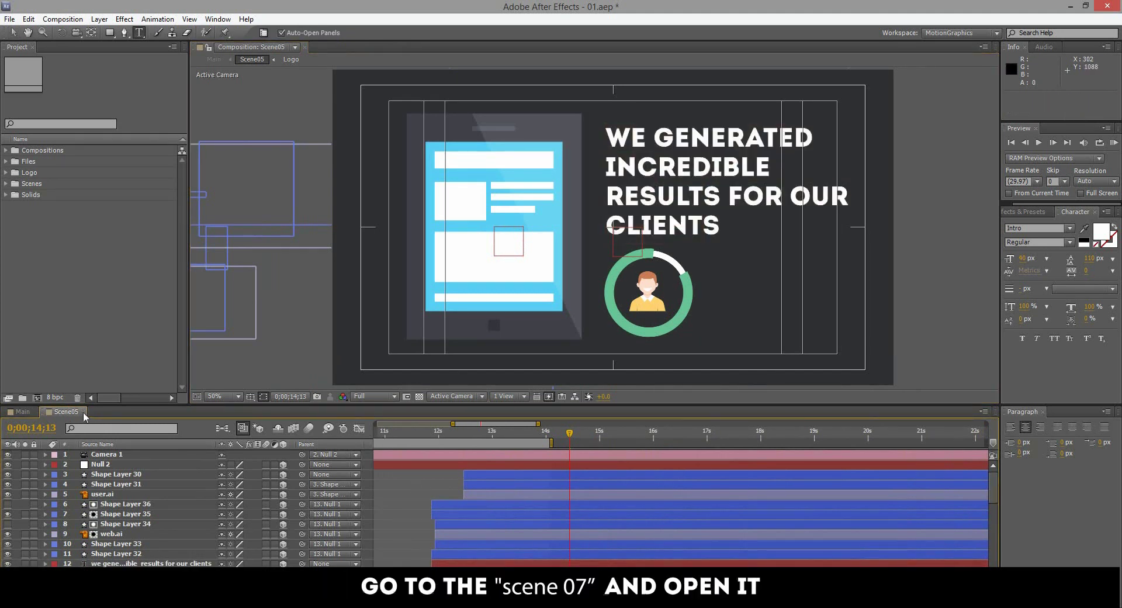
click(83, 412)
drag(725, 435, 736, 435)
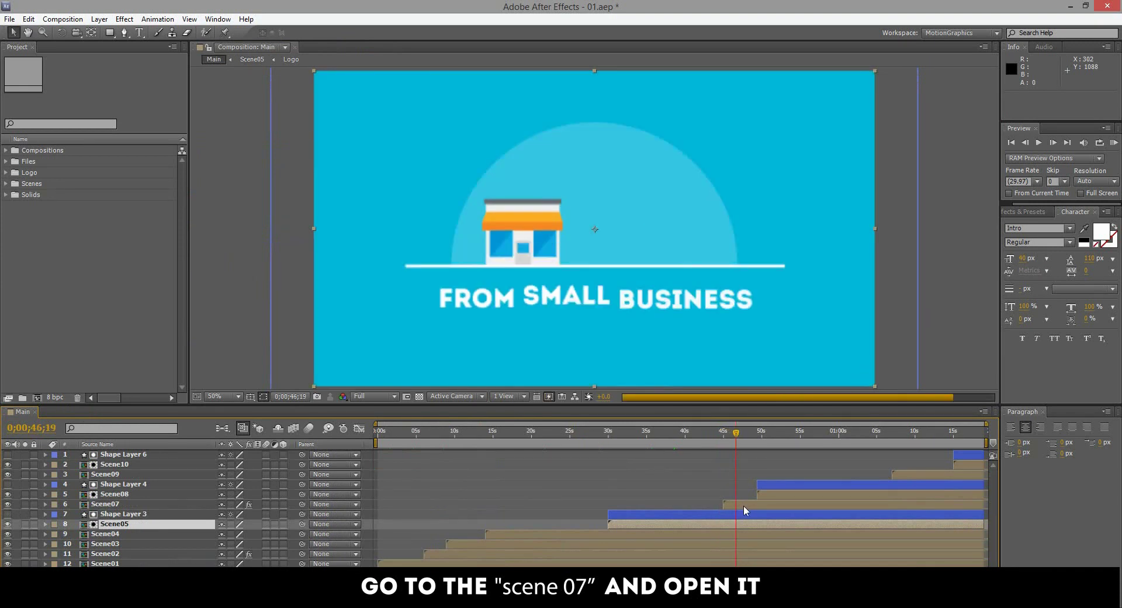
- Open Scene07, edit the two-line FROM SMALL BUSINESS TO BIG CORPORATIONS text, then close Scene07
double_click(743, 506)
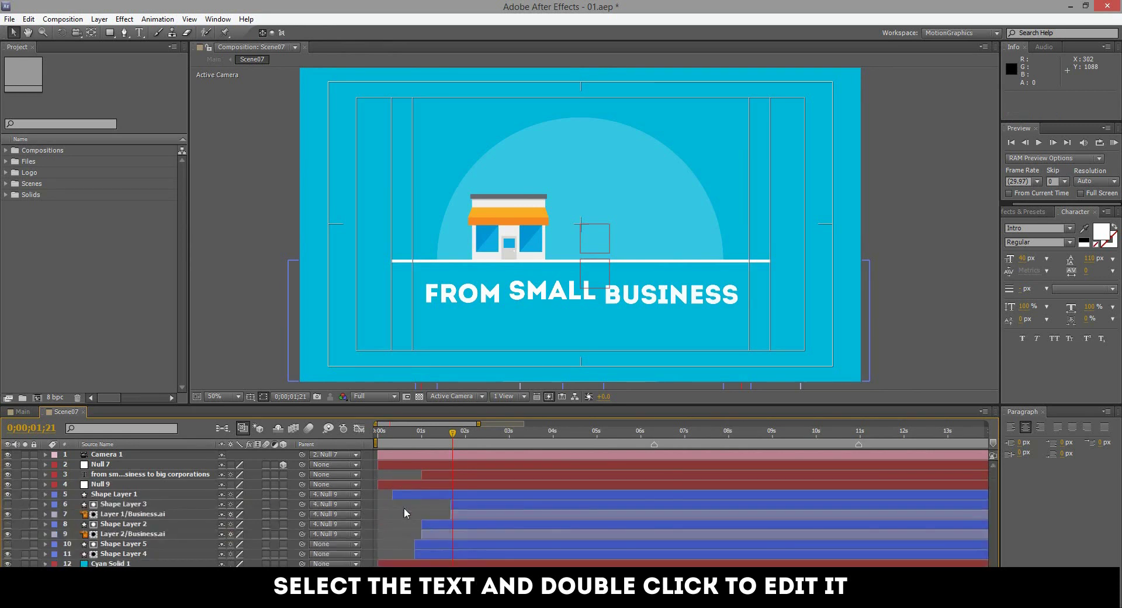
click(455, 473)
double_click(456, 473)
click(456, 436)
drag(472, 435, 517, 435)
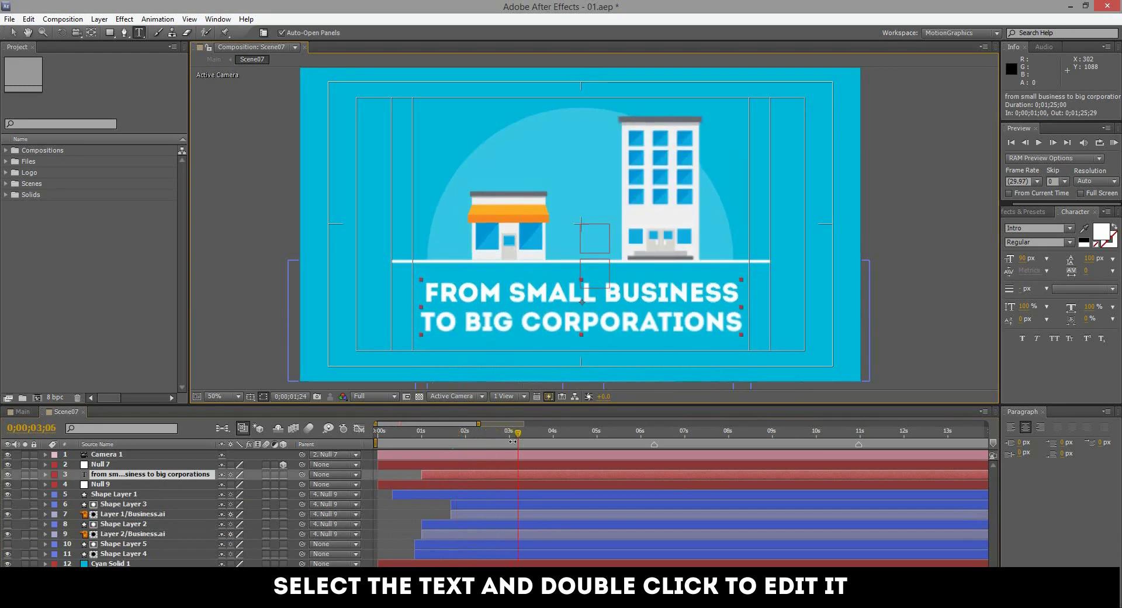
double_click(474, 473)
drag(514, 321, 621, 321)
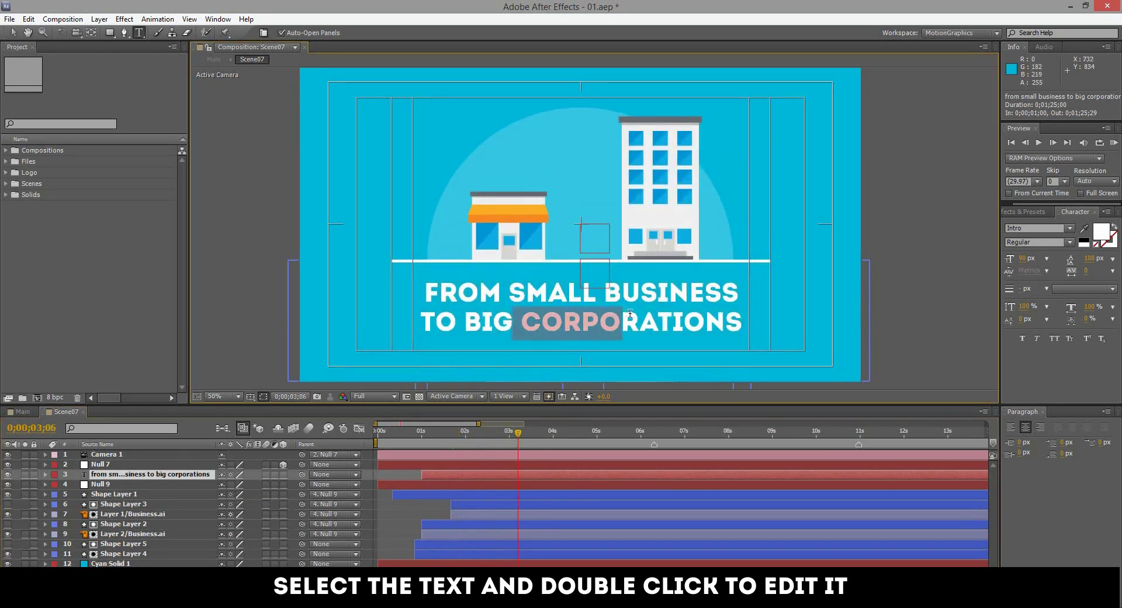
click(83, 412)
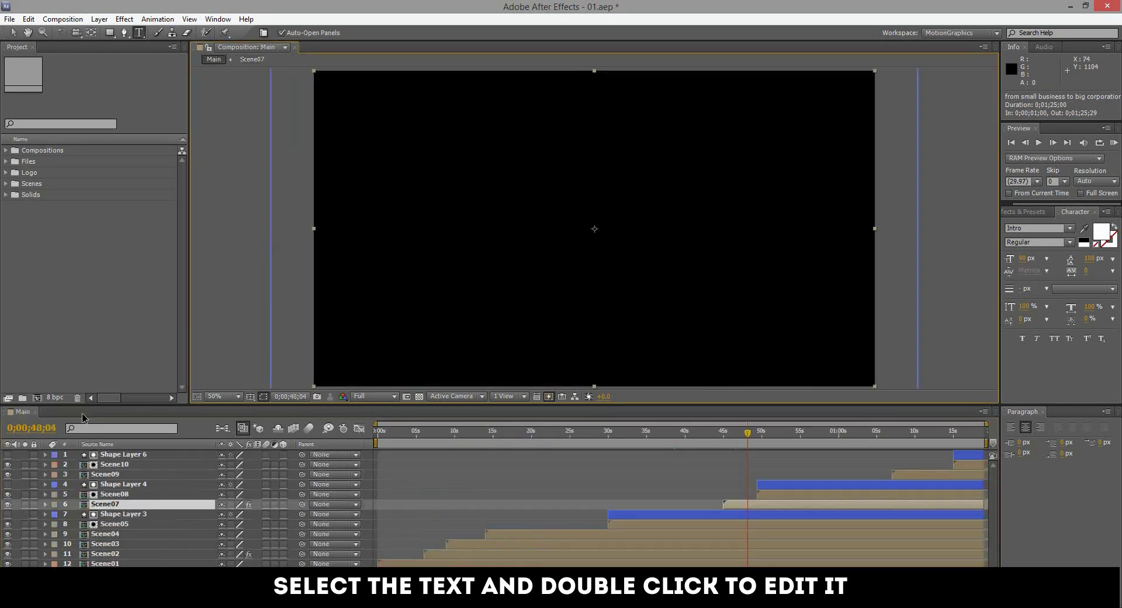
- Scrub Main to about 0;00;54, the Scene08 'YOU GET: MORE TRAFFICT TO' monitor frame
drag(759, 443, 795, 447)
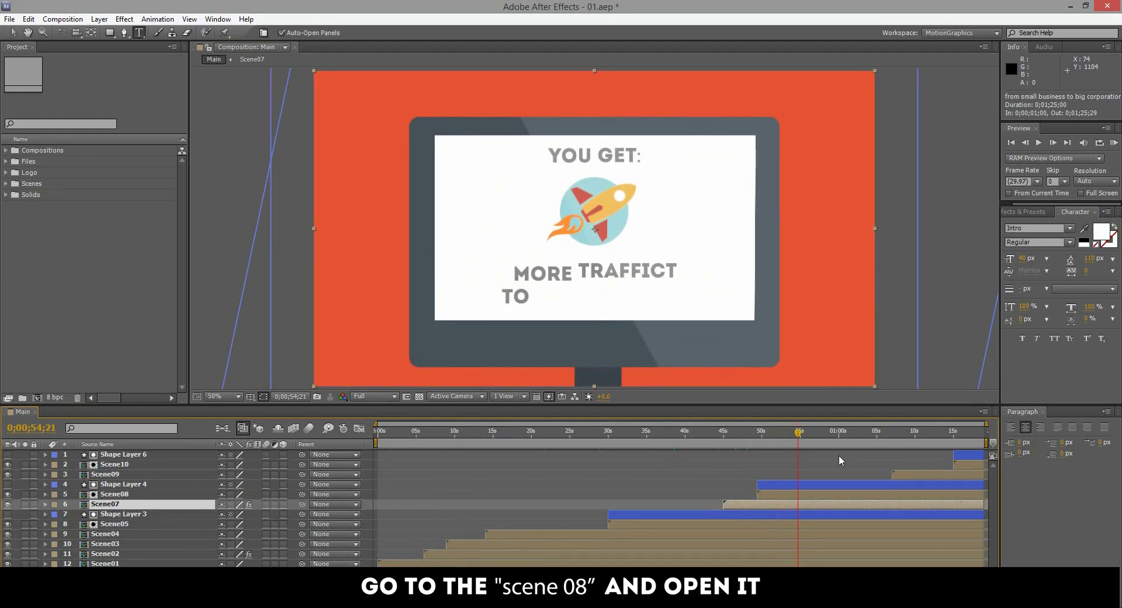
- Open Scene08, rewind it, and select the with, SEO and search egine optimization layers
double_click(782, 490)
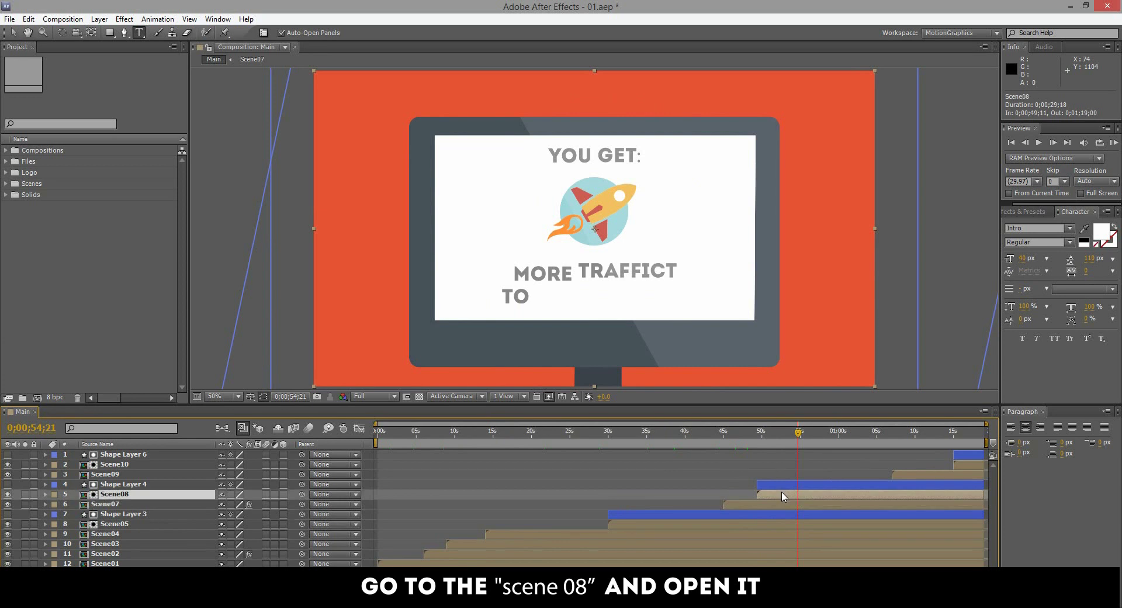
key(u)
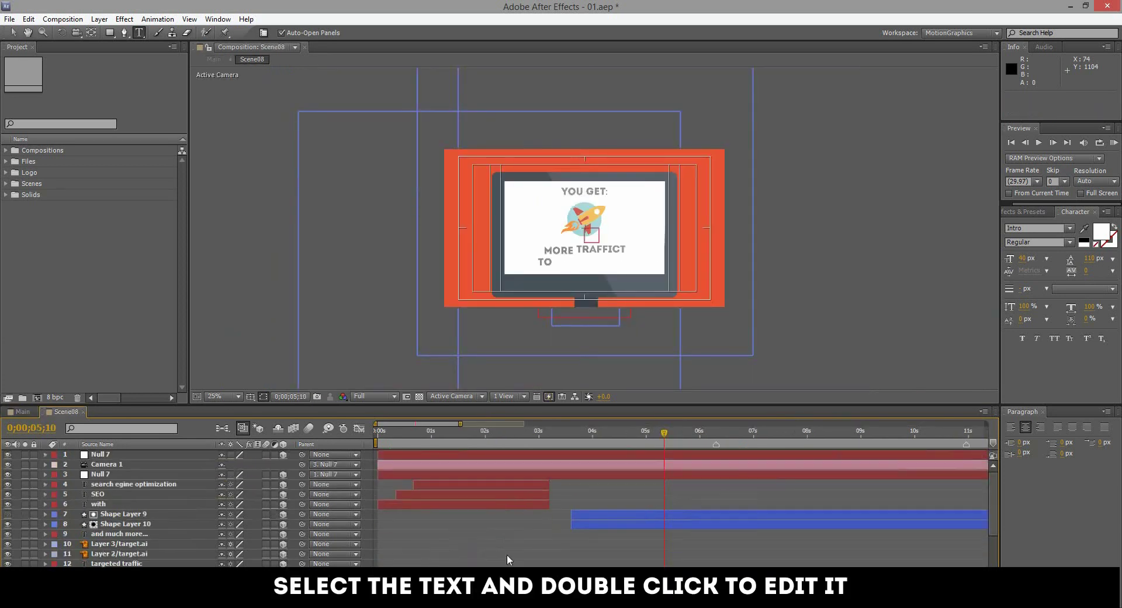
drag(432, 433, 480, 435)
click(435, 504)
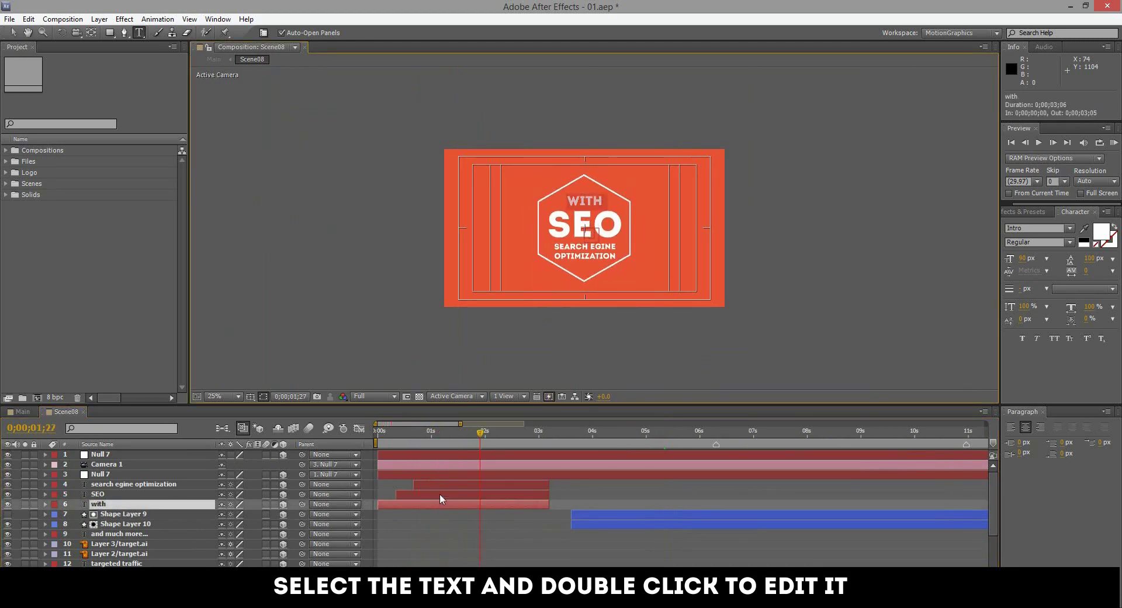
click(440, 493)
click(449, 485)
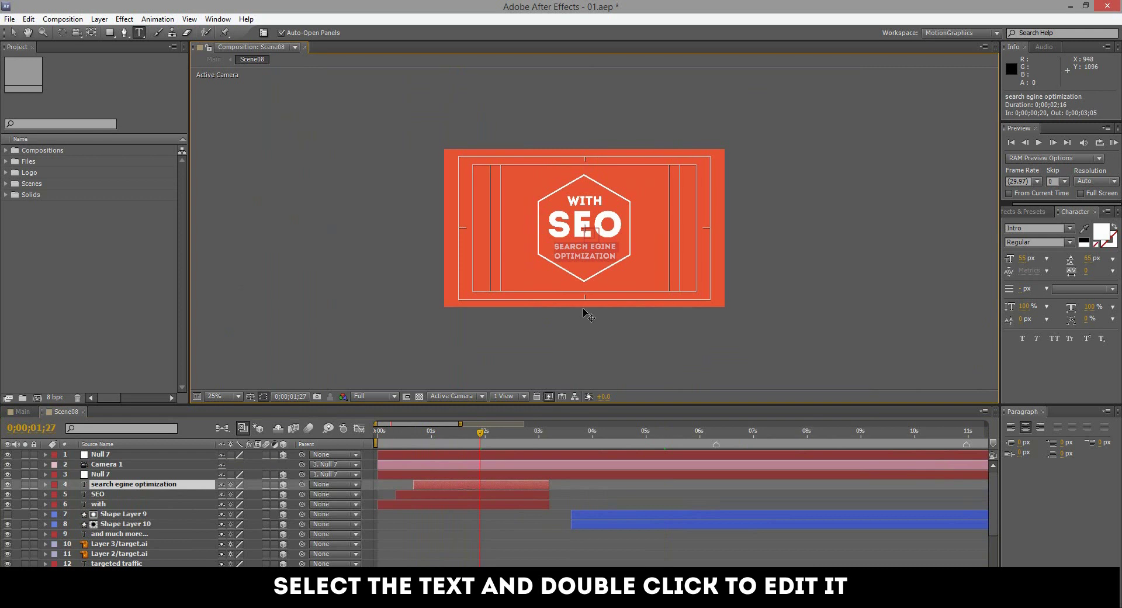
- Zoom the viewer to 50% and preview ahead to the YOU GET monitor part
key(period)
drag(480, 432, 606, 432)
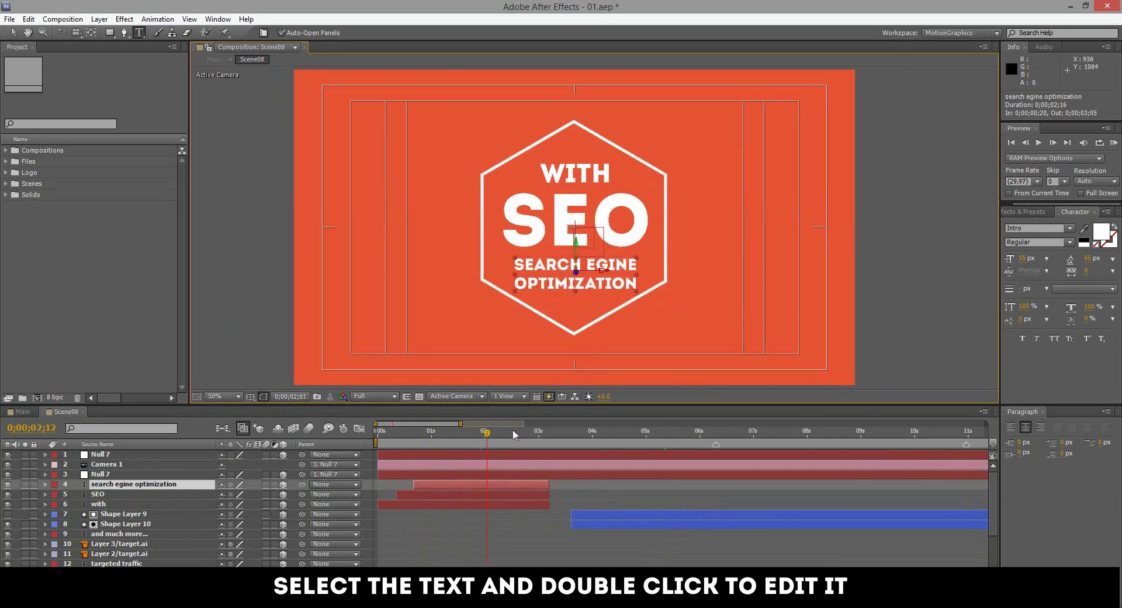
key(space)
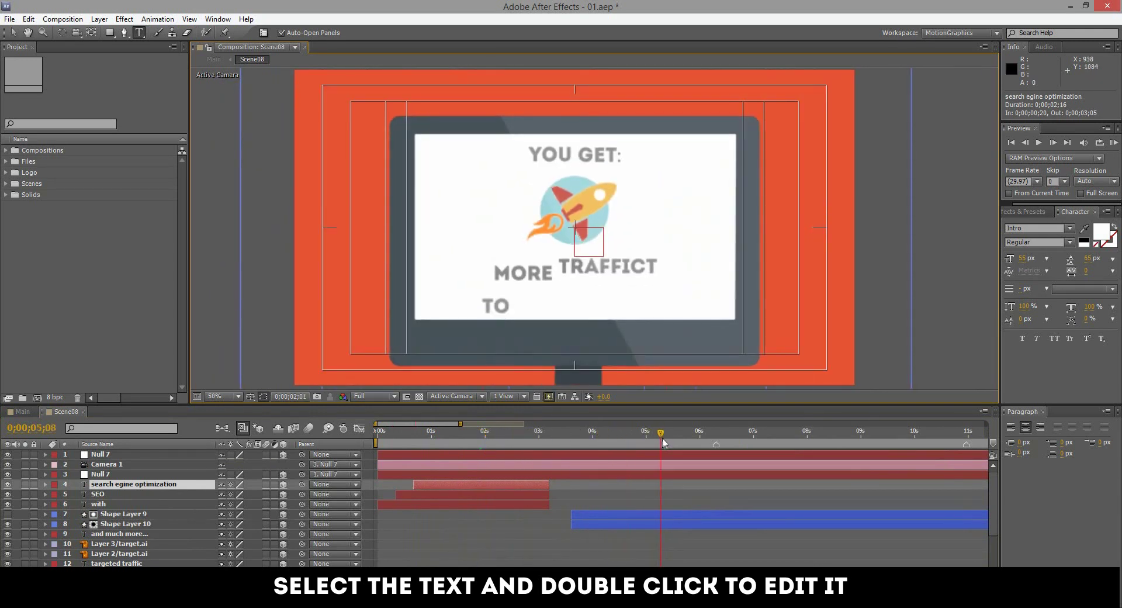
- Open the YOU GET: and MORE TRAFFICT TO YOUR captions for editing
scroll(685, 563, down, 4)
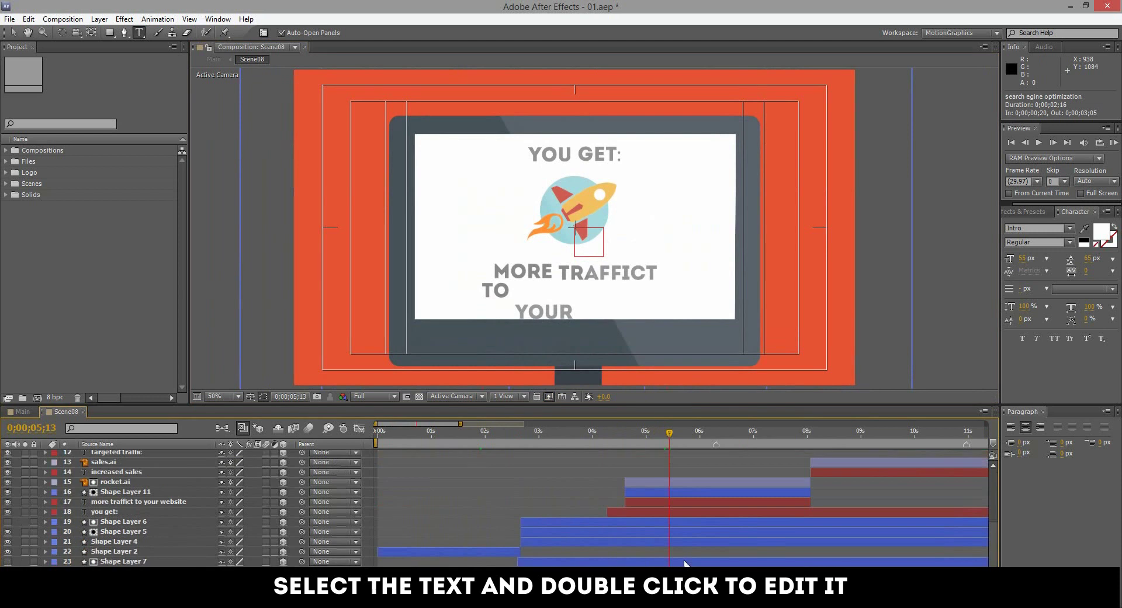
click(647, 511)
double_click(647, 511)
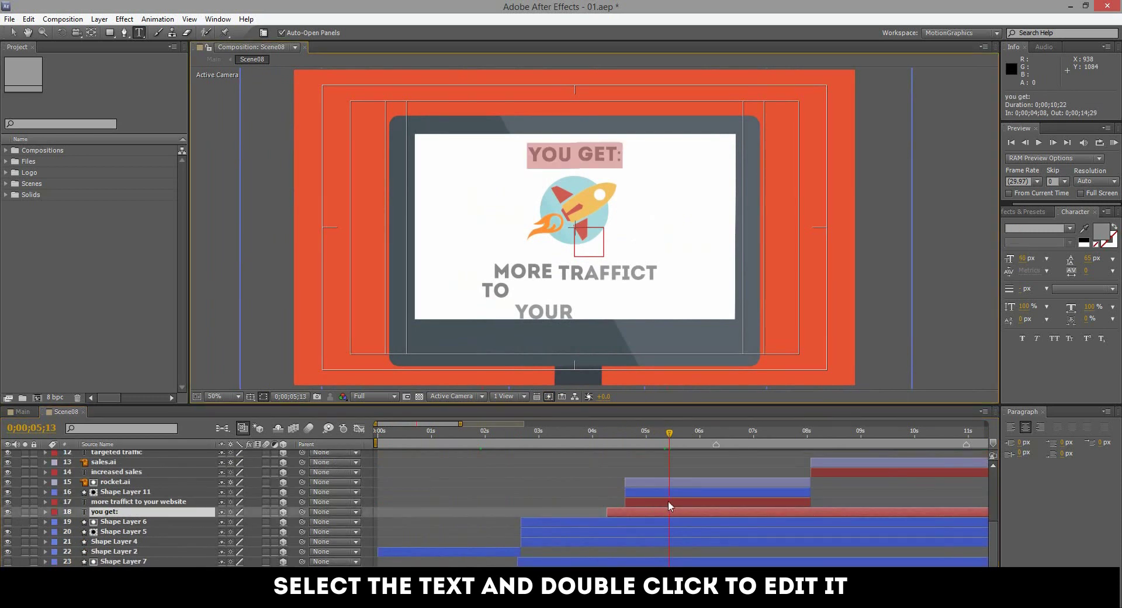
double_click(668, 501)
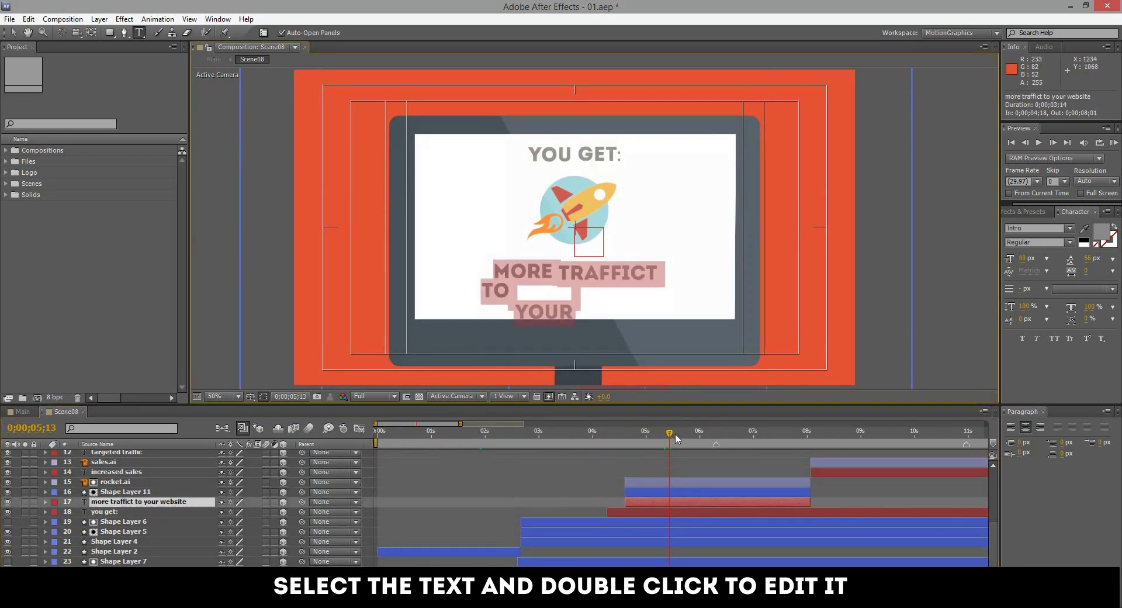
- Scrub ahead and edit the INCREASED SALES and TARGETED TRAFFIC captions
drag(675, 434, 875, 450)
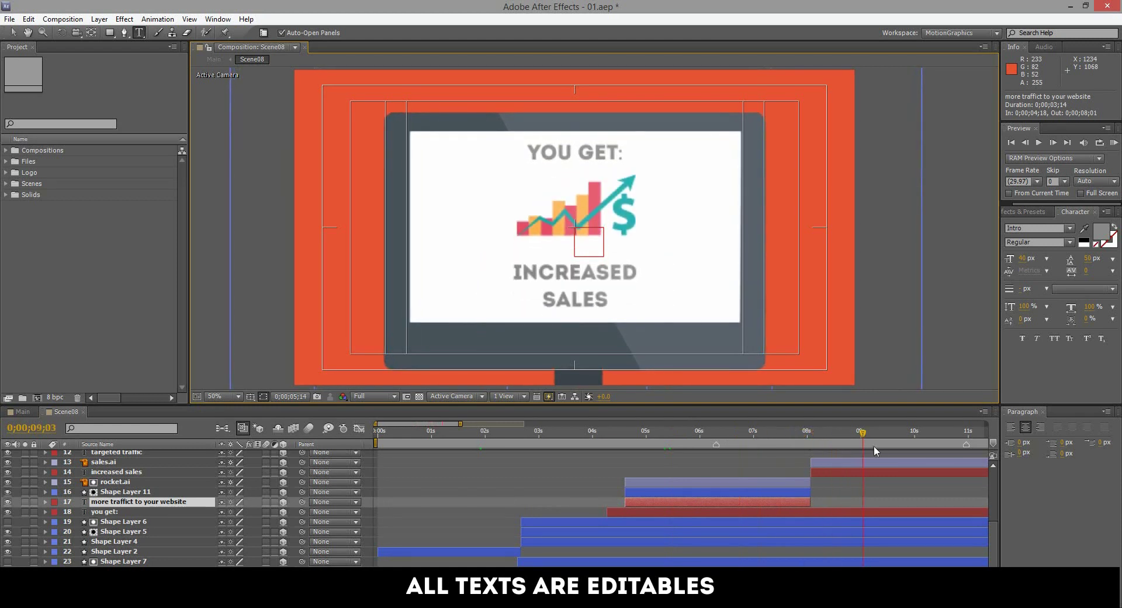
click(860, 470)
double_click(860, 470)
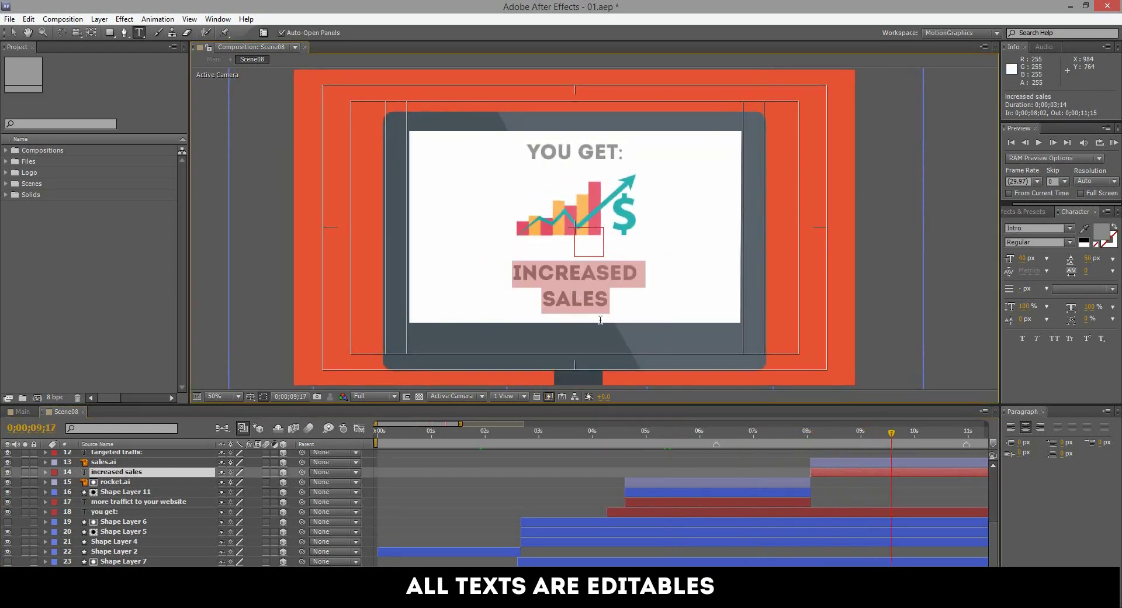
drag(423, 426, 489, 425)
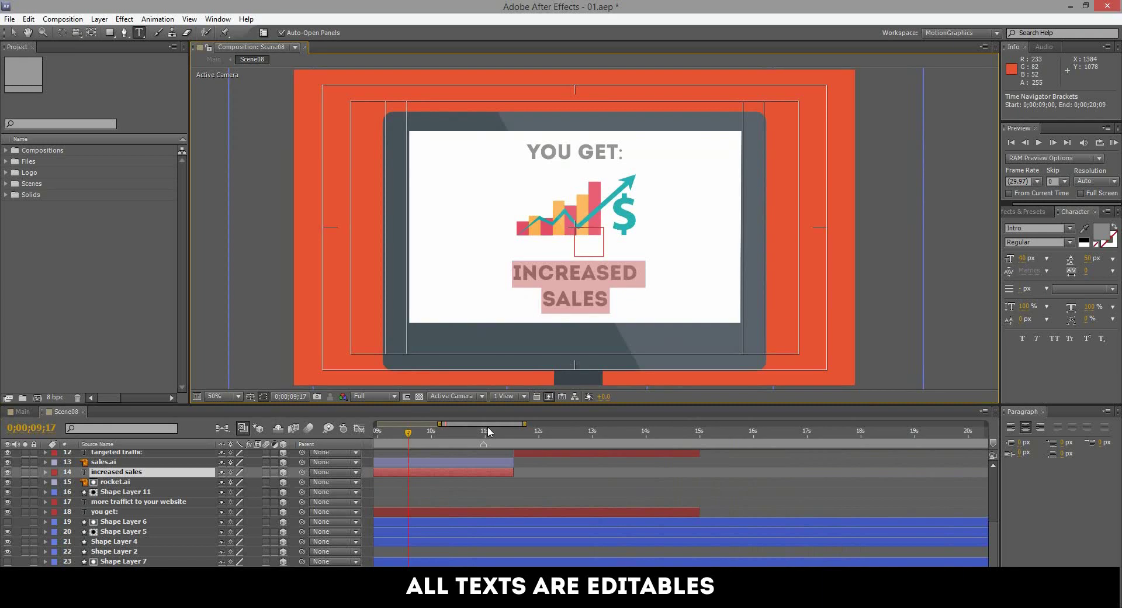
scroll(503, 467, up, 3)
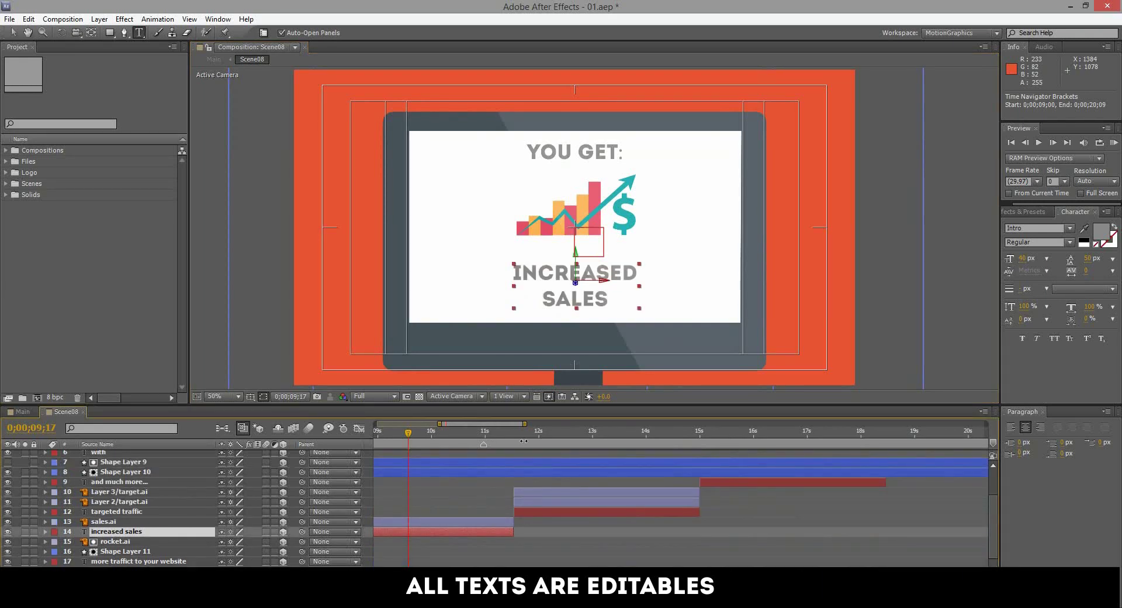
drag(516, 433, 579, 436)
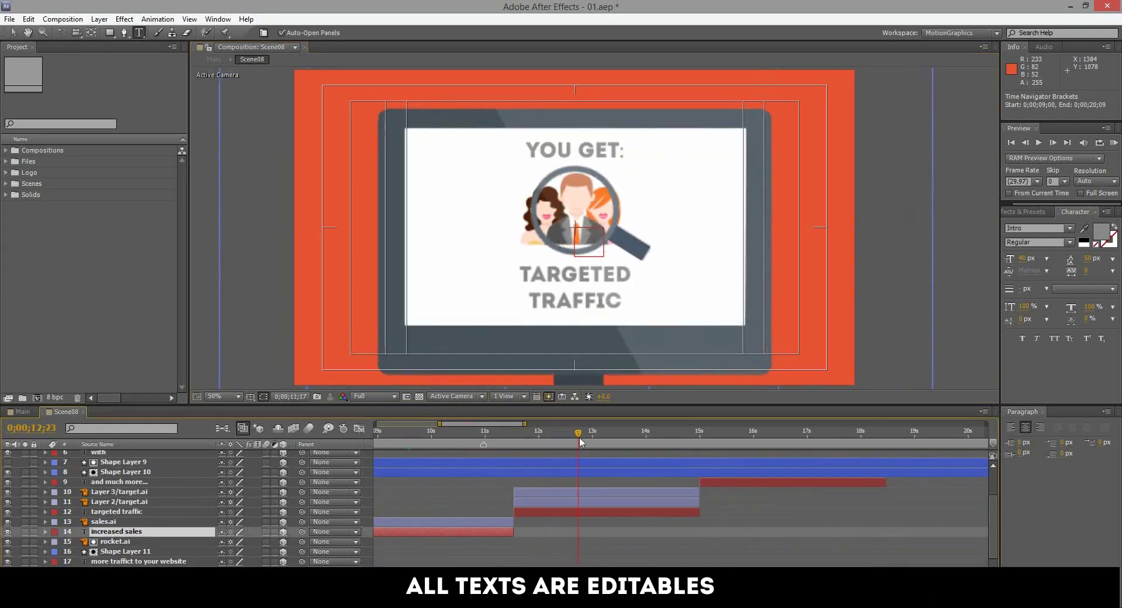
click(555, 513)
click(628, 481)
- Edit the AND MUCH MORE... caption, then return Main to the SO WHAT ARE YOU WAITING FOR? scene
click(668, 432)
drag(668, 432, 763, 453)
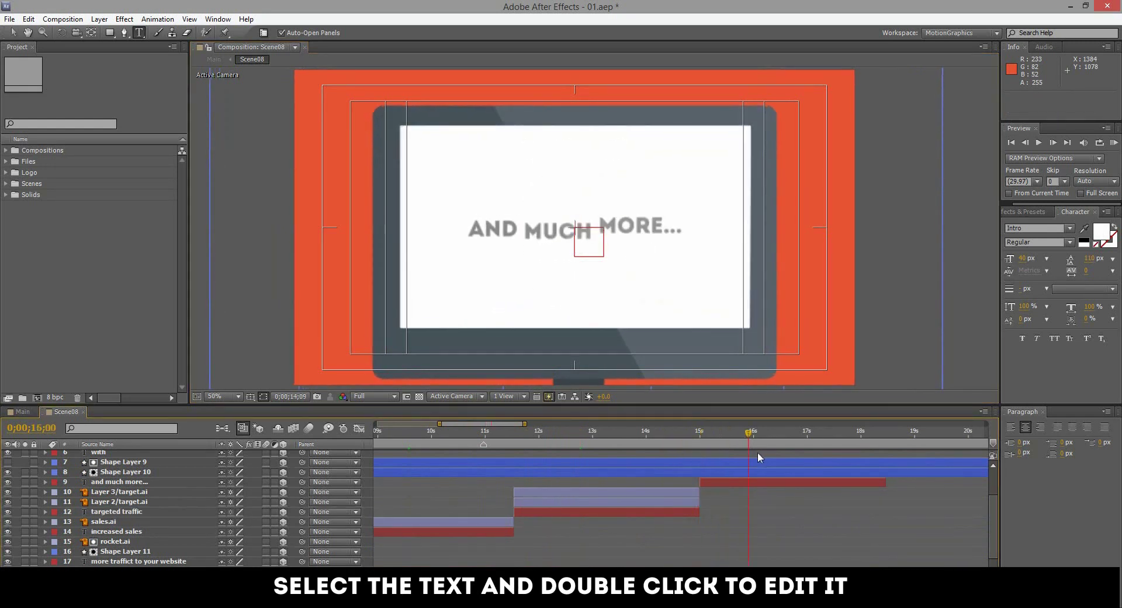
click(748, 483)
double_click(748, 484)
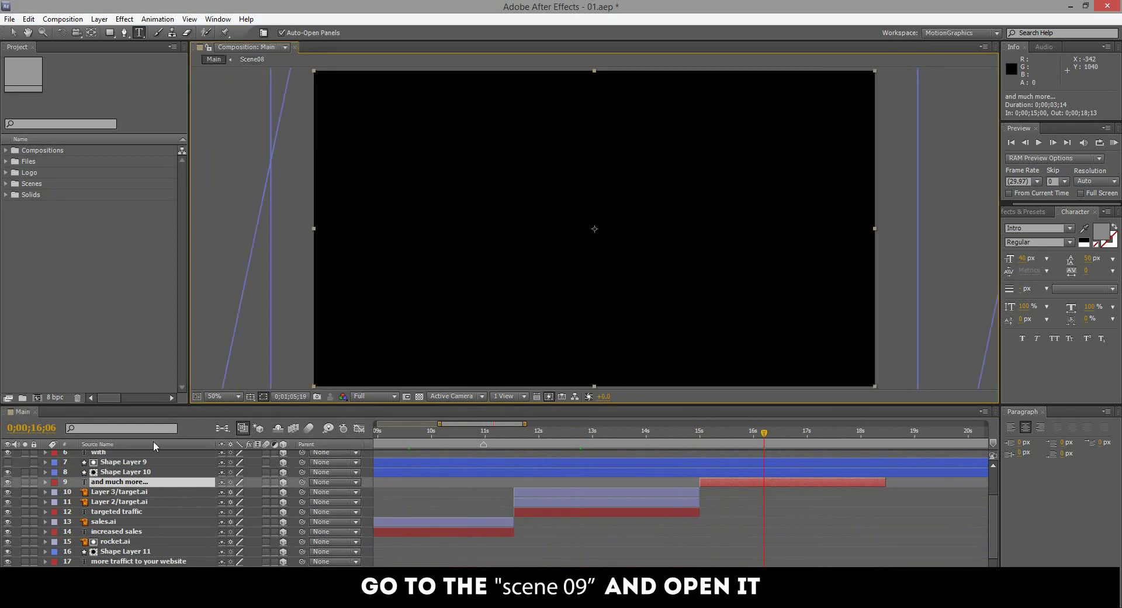
click(83, 411)
drag(882, 439, 909, 441)
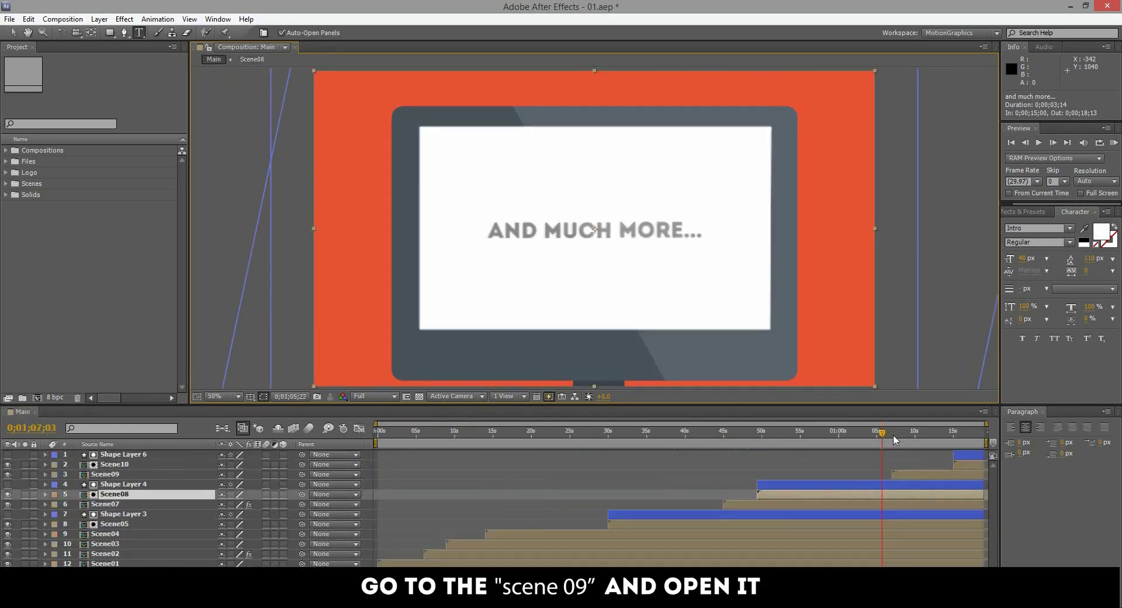
- Open Scene09, advance until the underline is full width, and edit the waiting-for headline
double_click(903, 476)
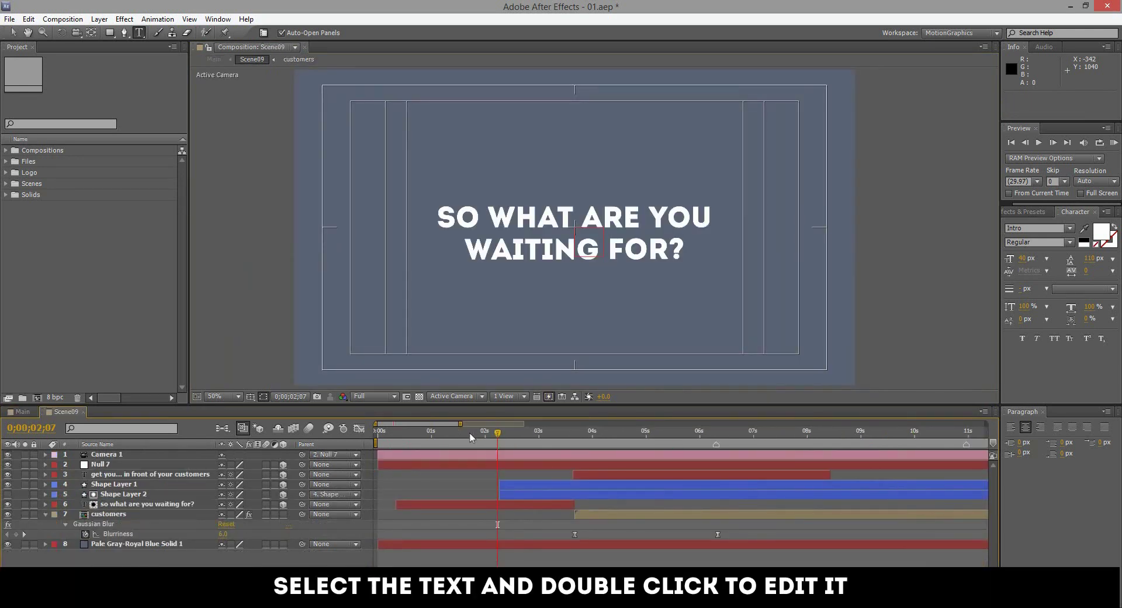
drag(472, 437, 523, 441)
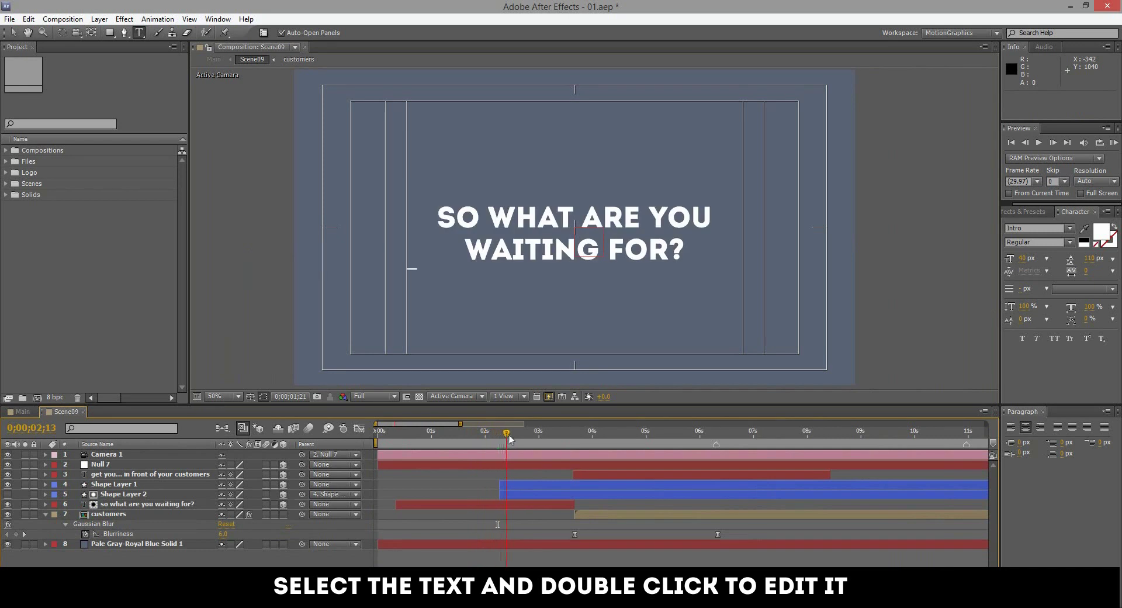
drag(523, 441, 529, 441)
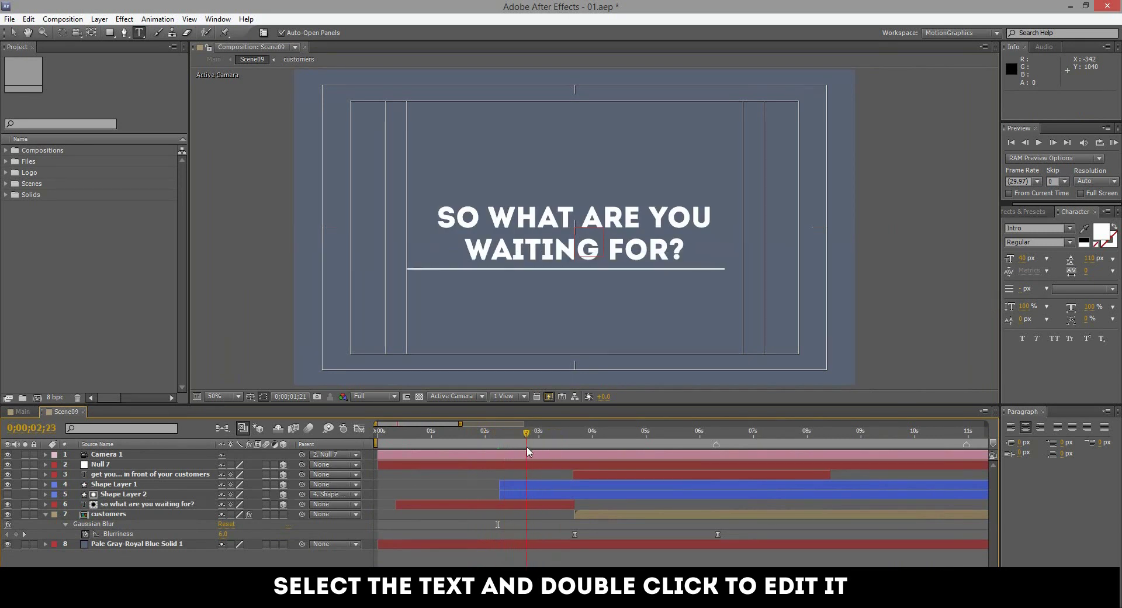
double_click(454, 503)
mouse_move(456, 217)
mouse_down()
mouse_move(641, 236)
mouse_move(654, 249)
mouse_up()
click(580, 433)
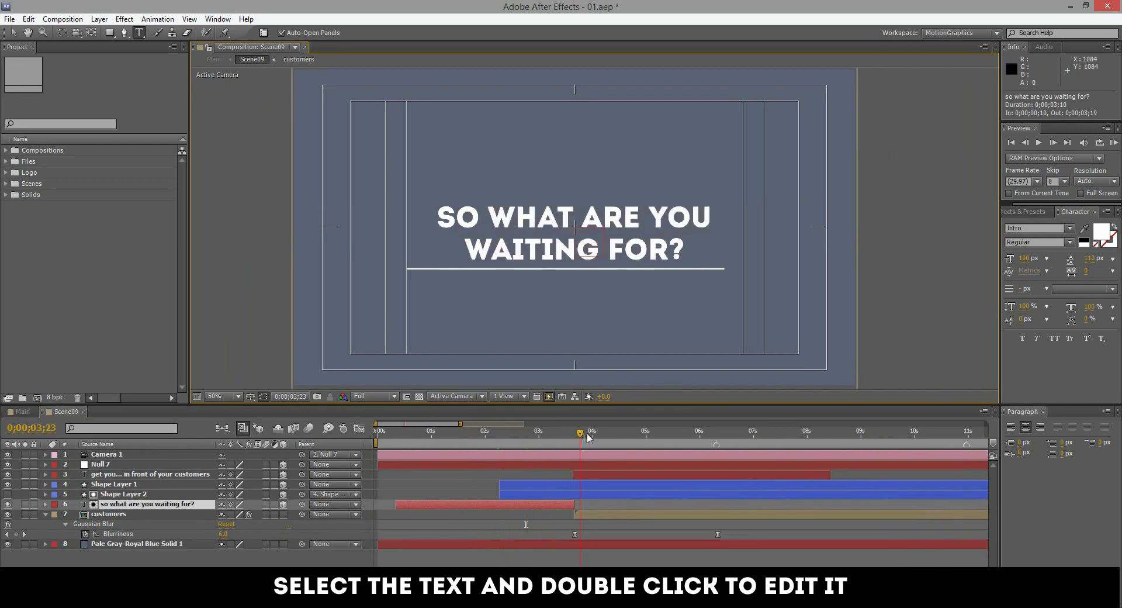
- Advance to the GET YOUR BUSINESS headline, edit it, and close Scene09
click(597, 435)
drag(621, 439, 700, 443)
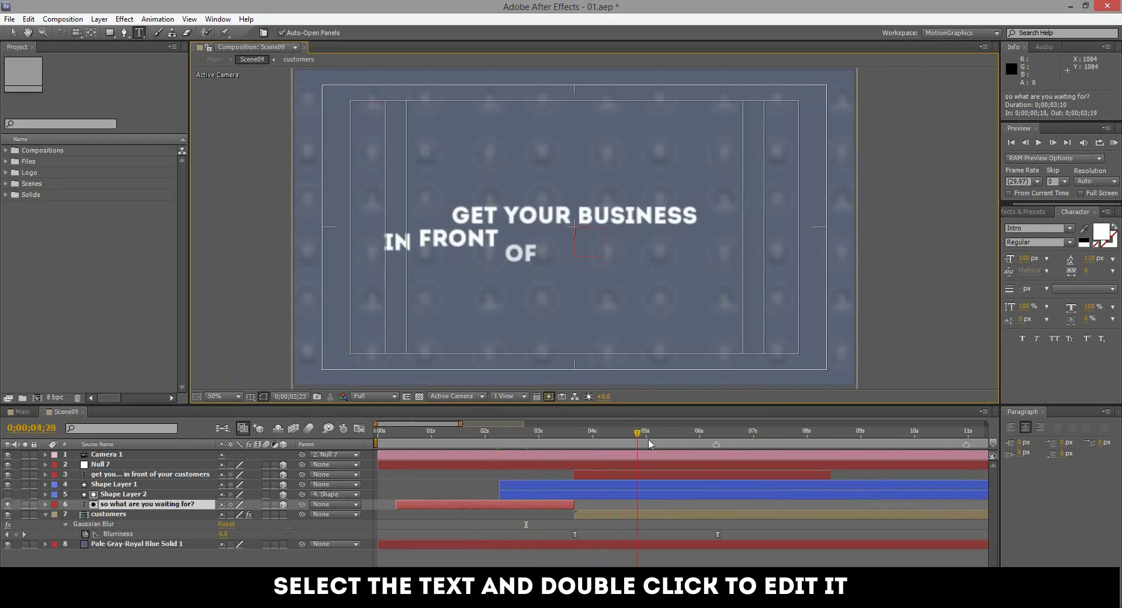
click(676, 478)
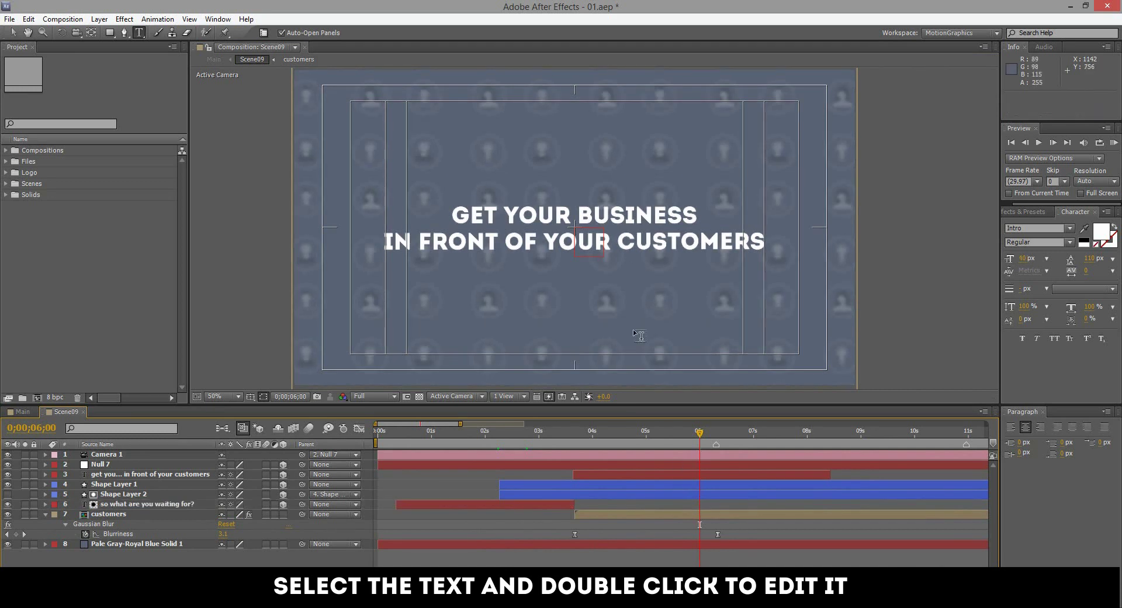
double_click(636, 475)
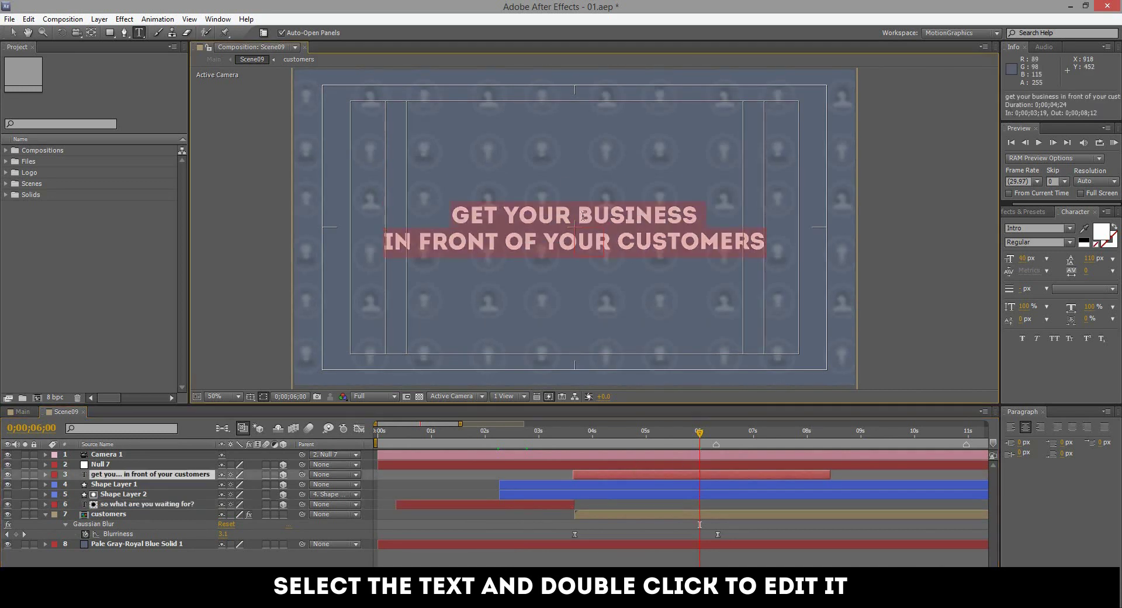
click(83, 412)
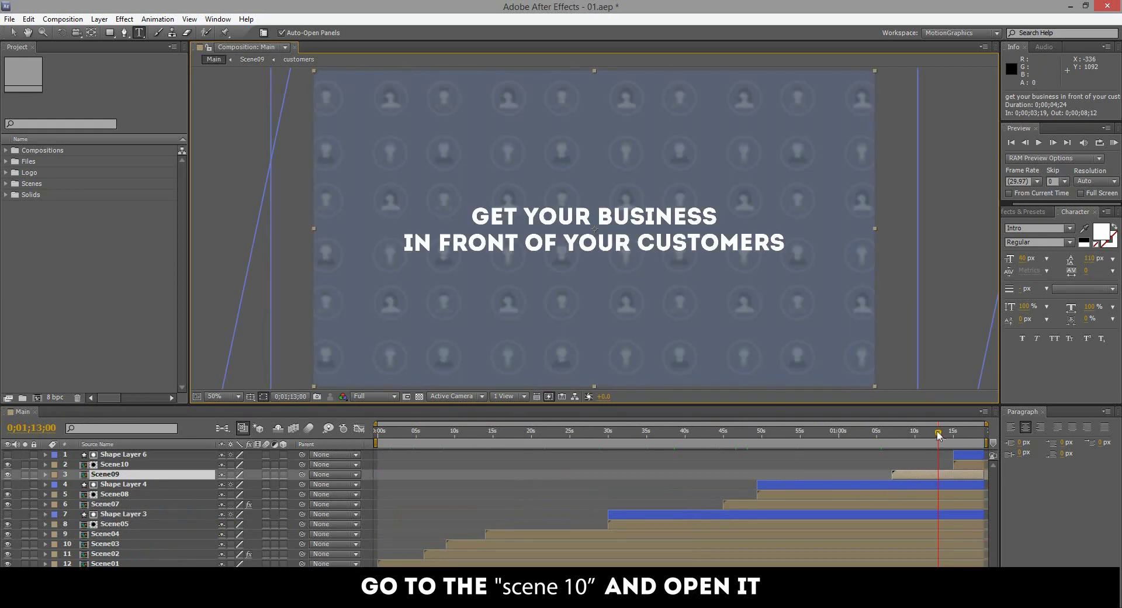
- Open Scene10 from the contact scene and edit its CONTACT US TODAY! headline
mouse_move(939, 435)
mouse_down()
mouse_move(958, 435)
mouse_move(964, 473)
mouse_up()
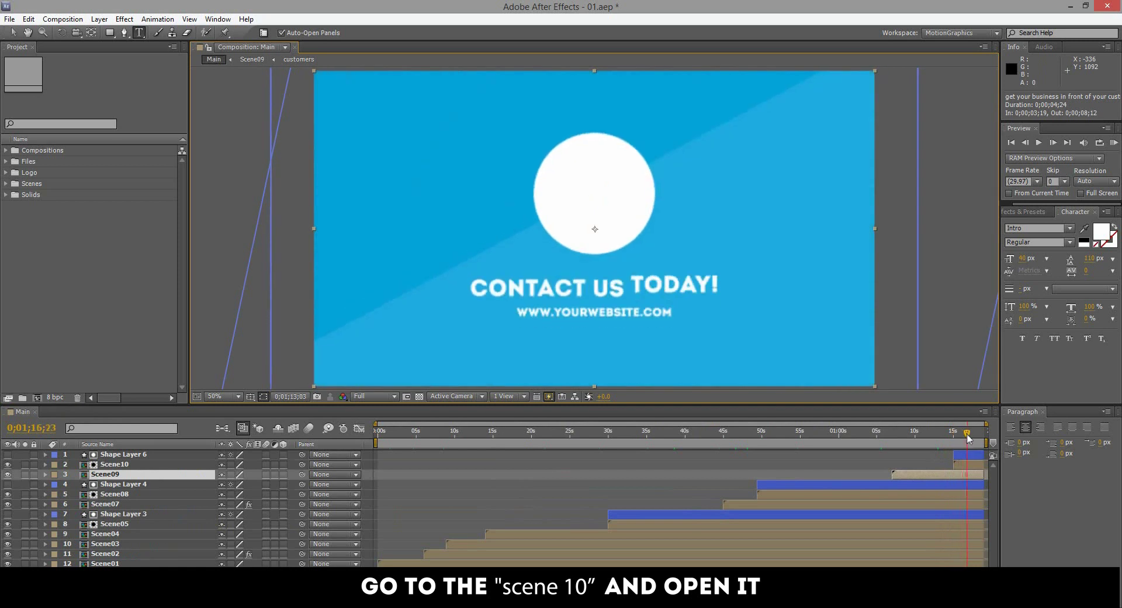
double_click(962, 466)
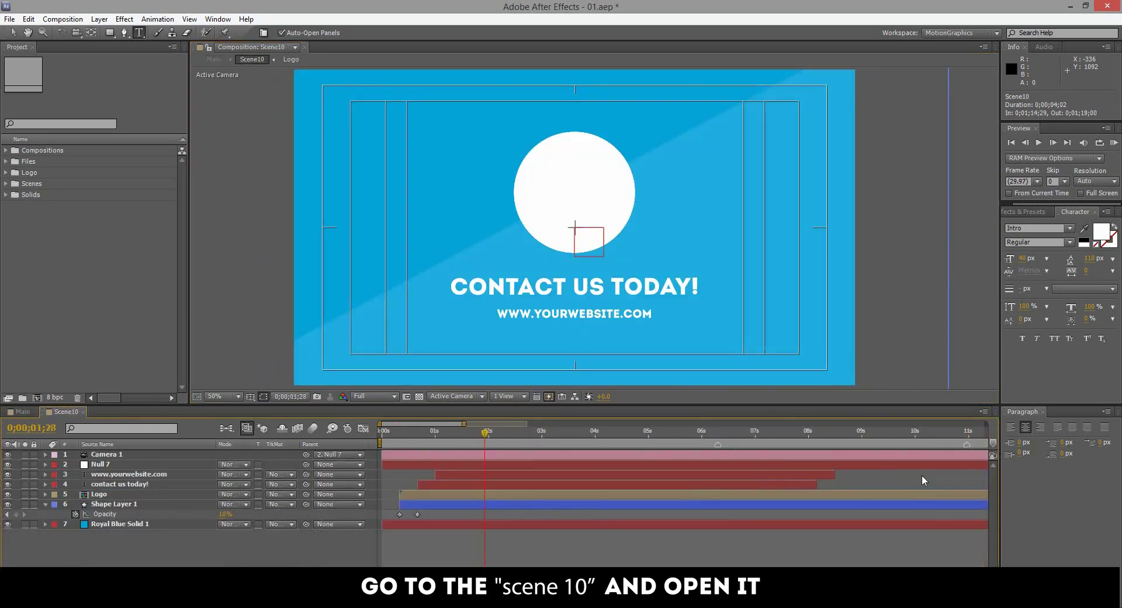
double_click(136, 485)
drag(488, 286, 680, 285)
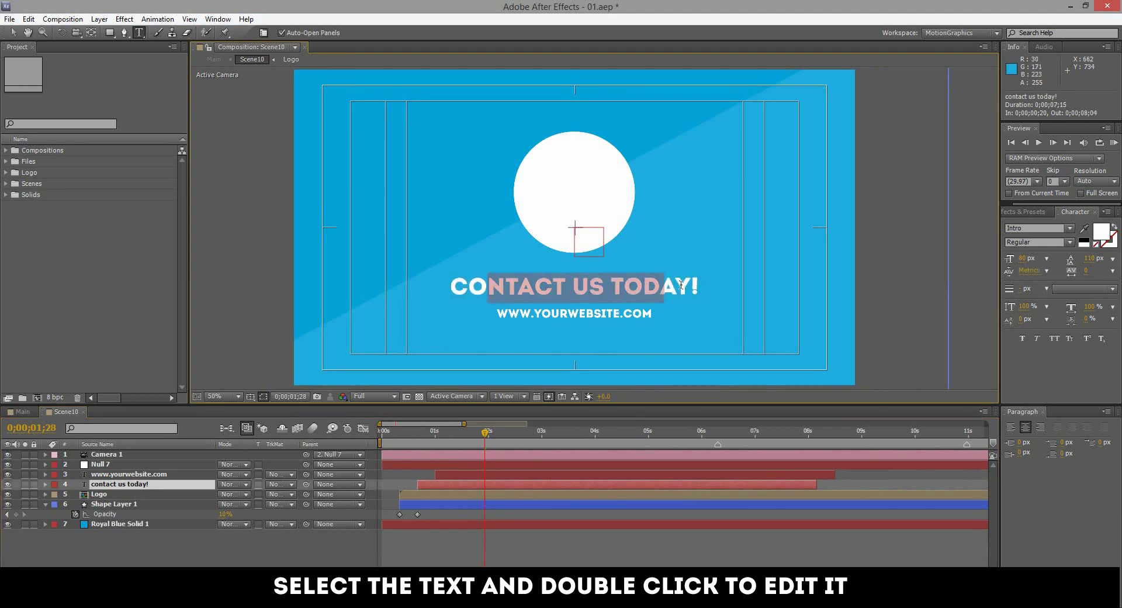
- Edit the website address text, then open the Logo composition
double_click(446, 474)
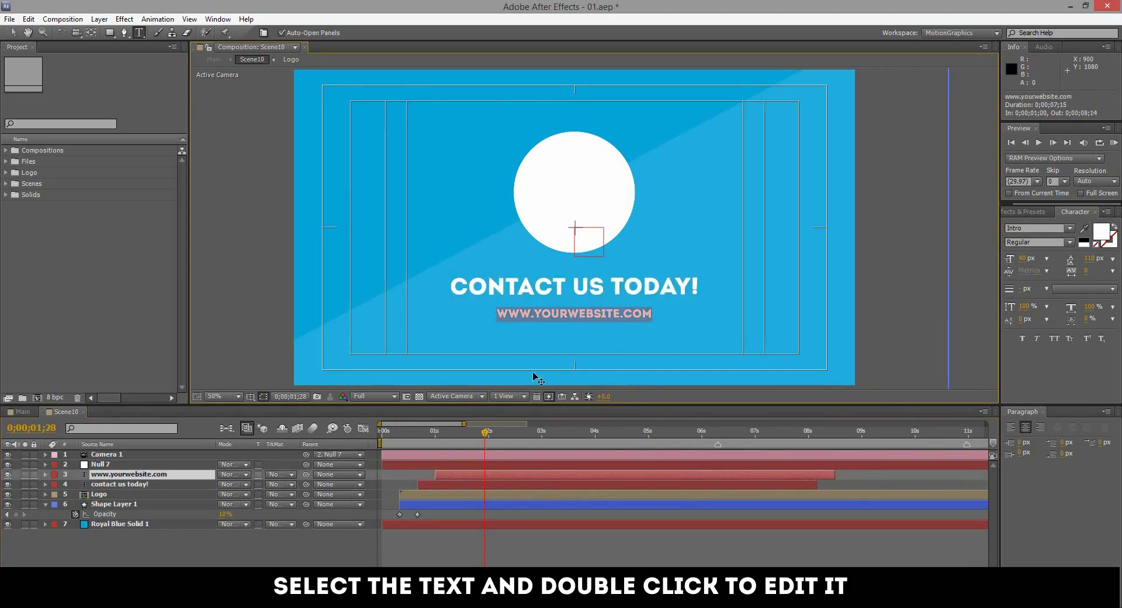
click(465, 494)
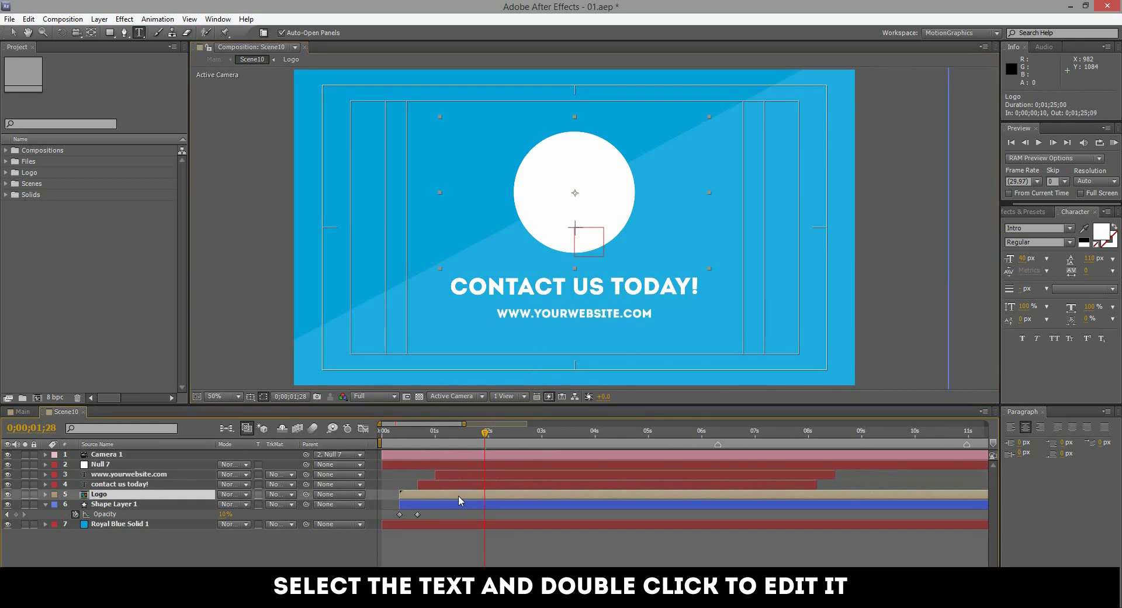
double_click(458, 495)
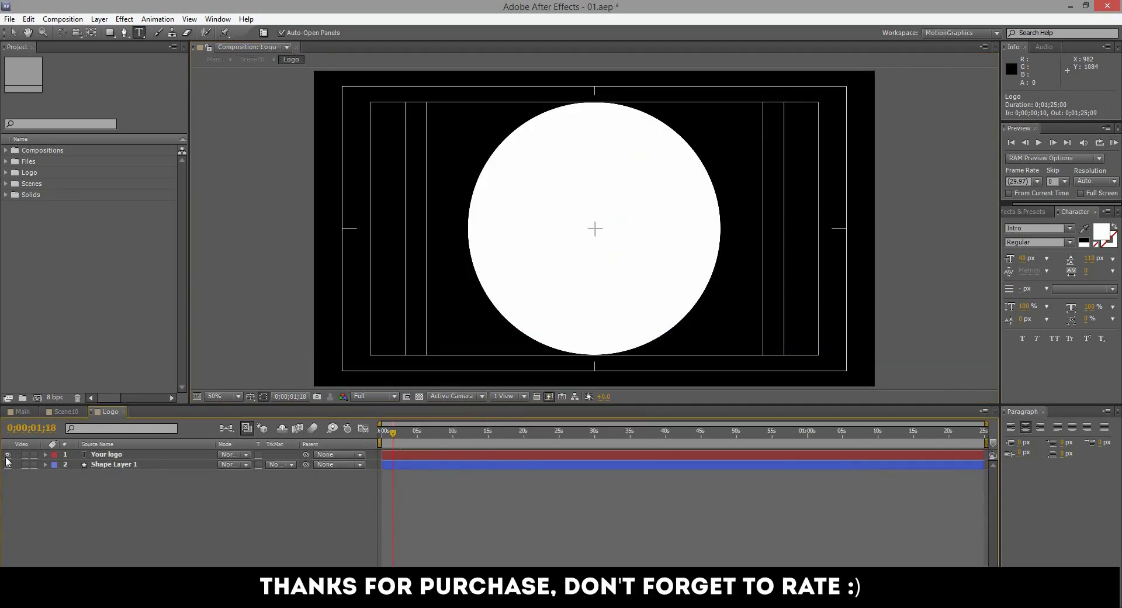
- Close the Logo and Scene10 tabs and scrub Main to the YOUR LOGO network scene
click(296, 47)
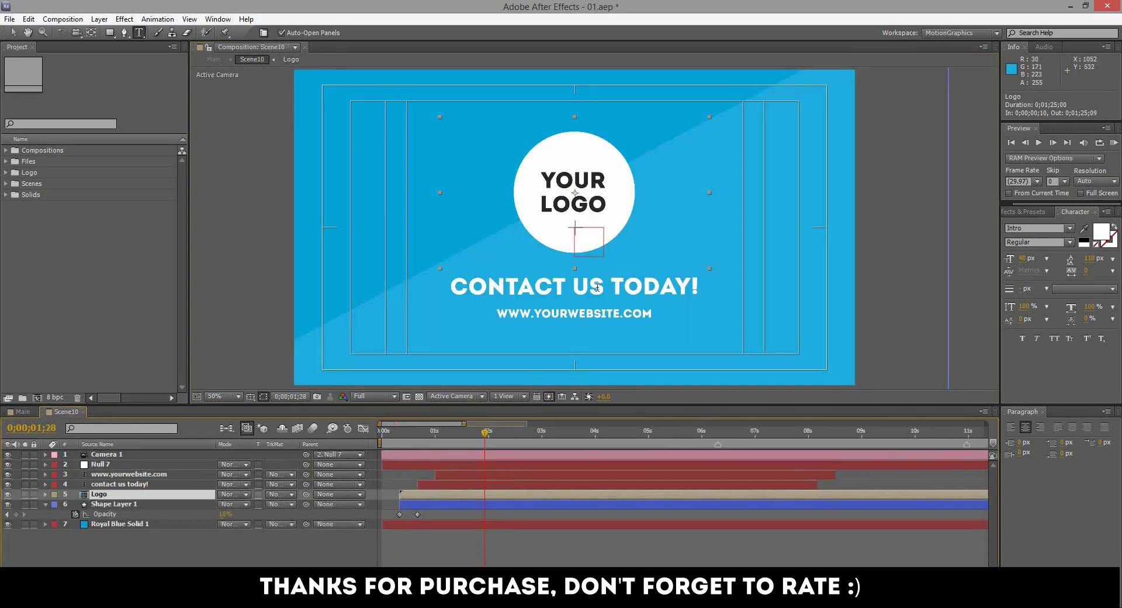
click(84, 412)
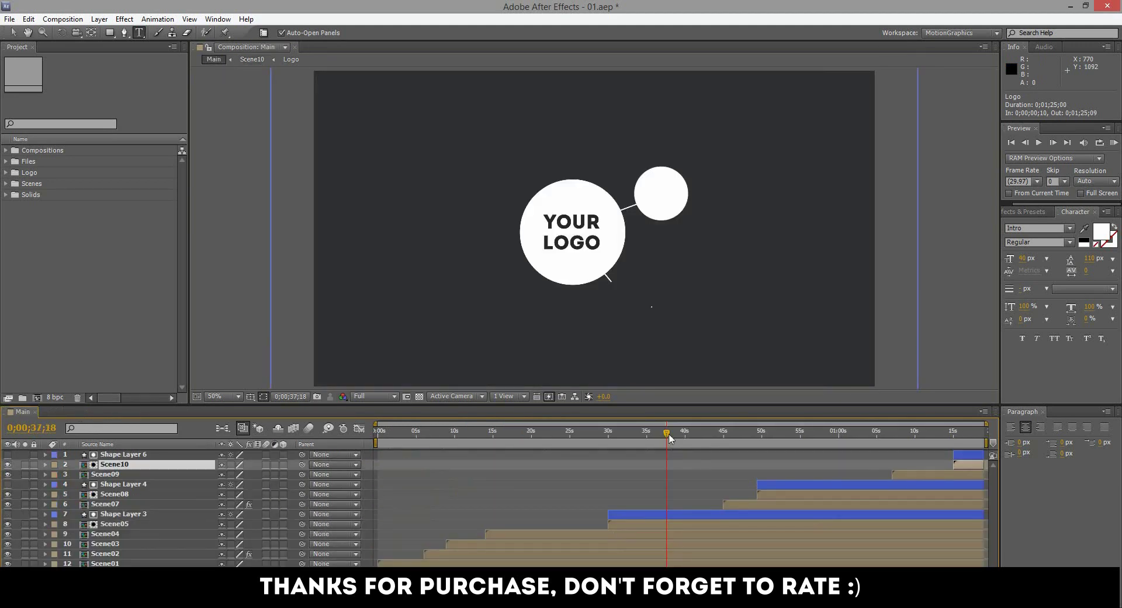
drag(676, 438, 684, 438)
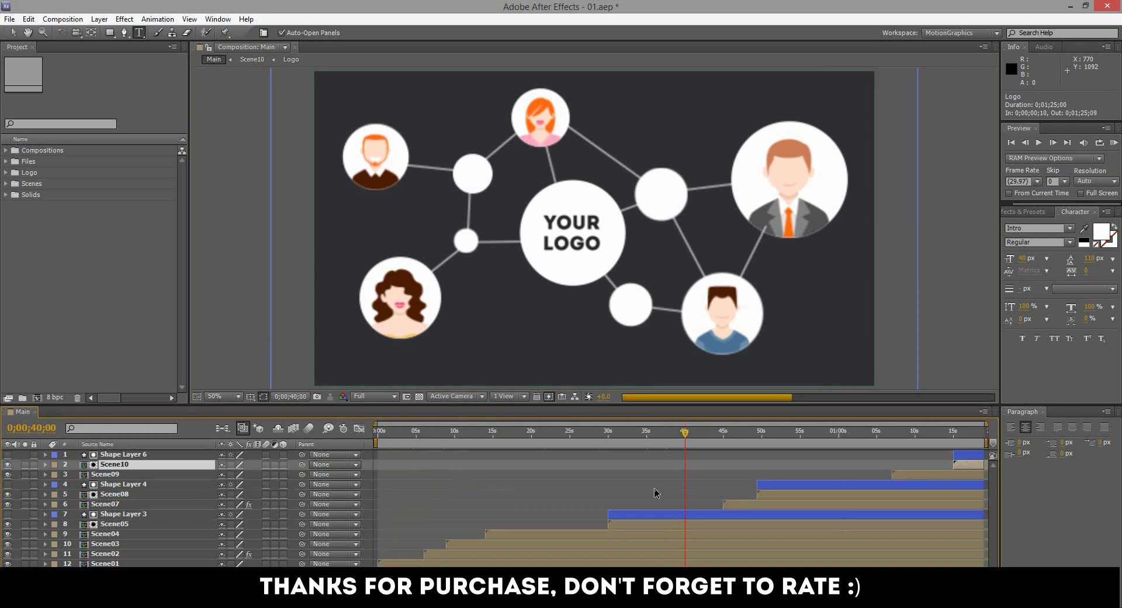